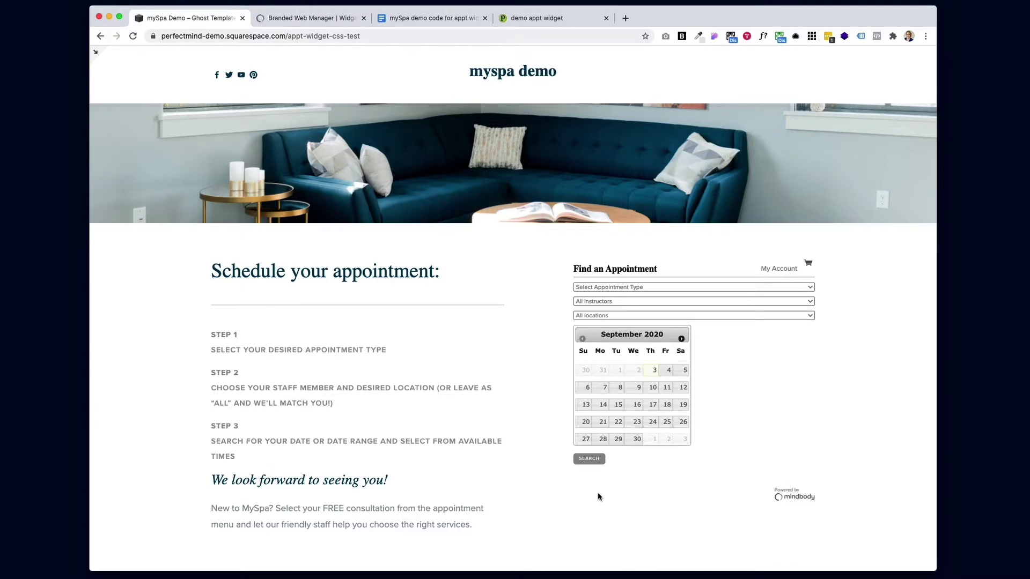
Open the site's Custom CSS editor and insert three blank lines above the existing Sticky Drop Shadow Header code
{"action": "left_click", "coordinate": [96, 52]}
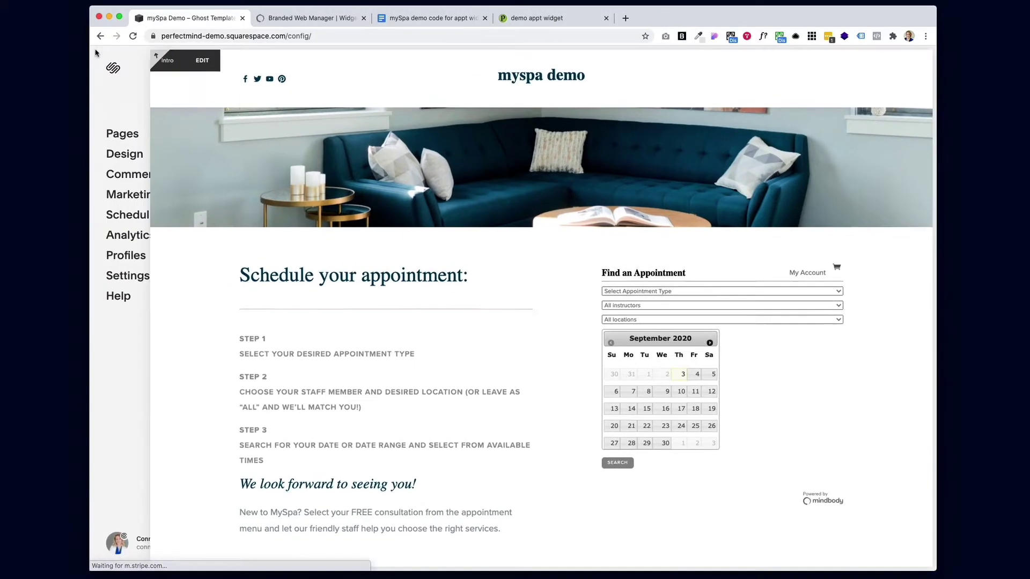
{"action": "left_click", "coordinate": [132, 155]}
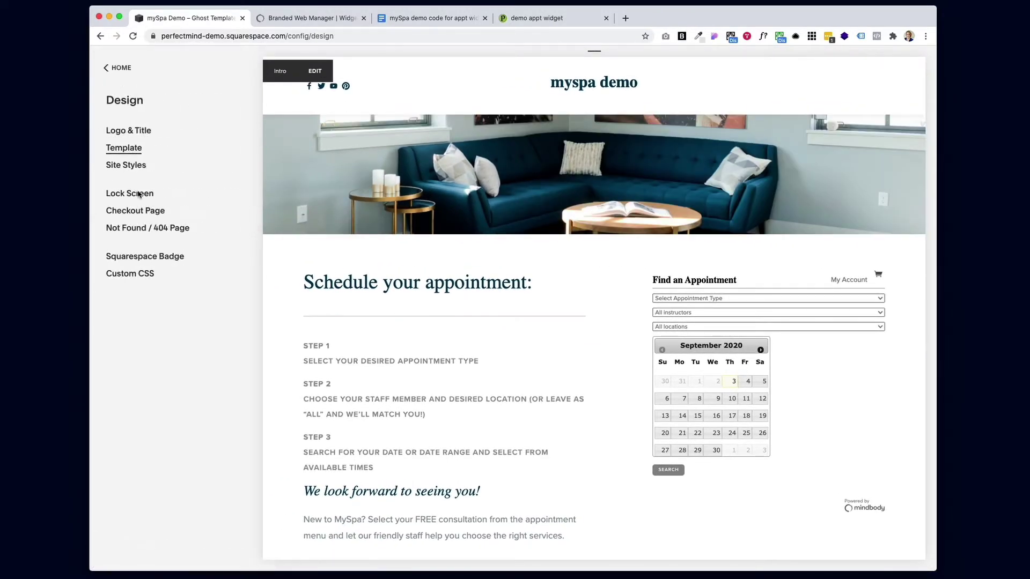
{"action": "left_click", "coordinate": [130, 274]}
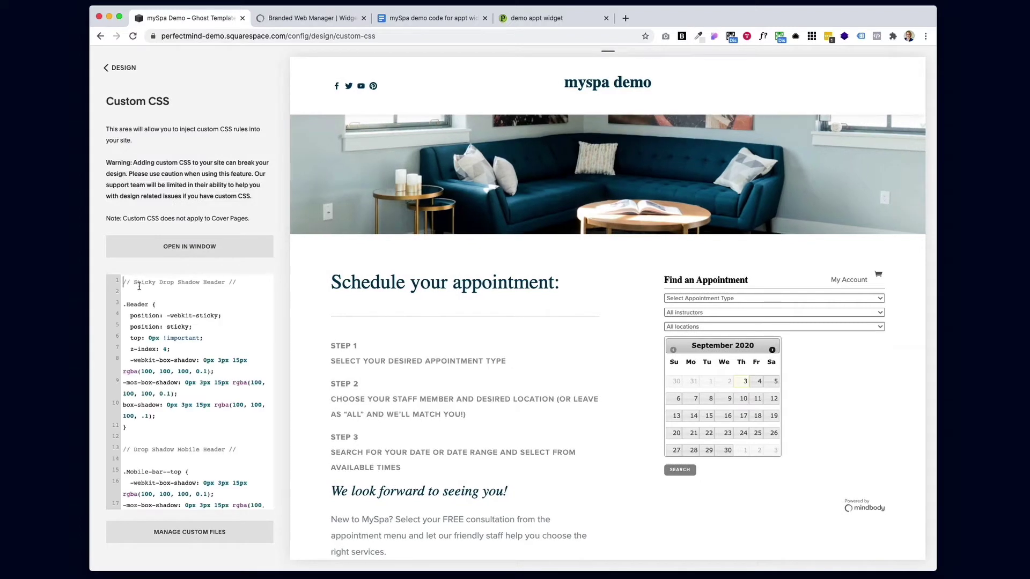
{"action": "key", "text": "Return"}
{"action": "key", "text": "Return"}
{"action": "key", "text": "Return"}
{"action": "key", "text": "Up"}
{"action": "key", "text": "Up"}
{"action": "key", "text": "Up"}
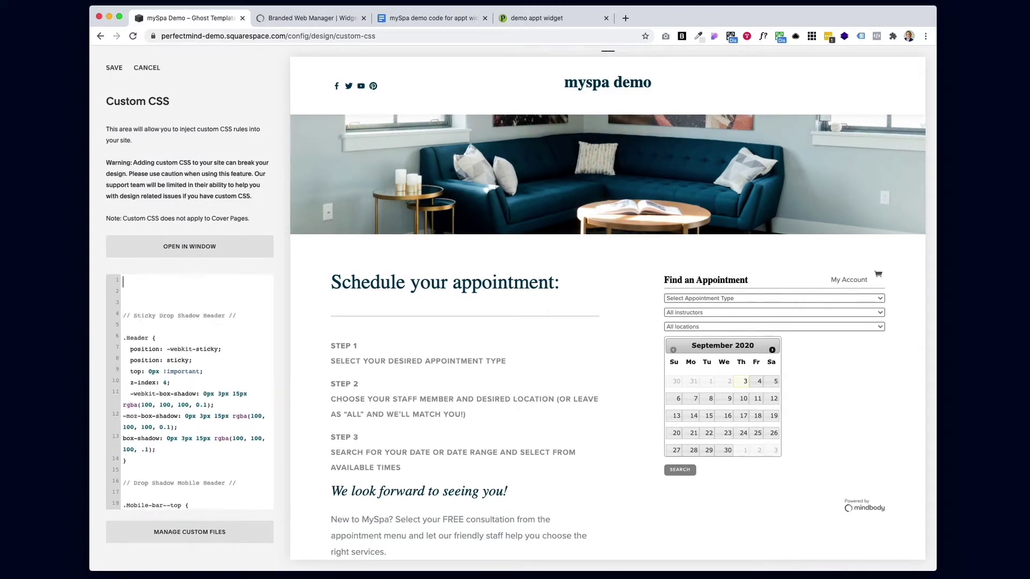
Paste the healcode appointment widget styles into the Custom CSS, save them, and return to the full-width page view
{"action": "key", "text": "super+Down"}
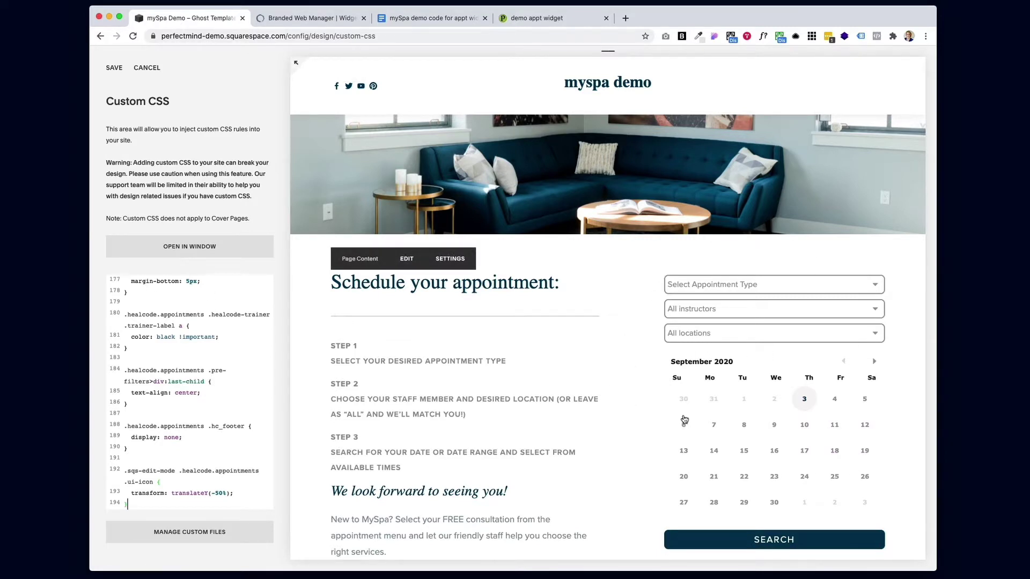
{"action": "scroll", "coordinate": [684, 419], "scroll_direction": "down", "scroll_amount": 2}
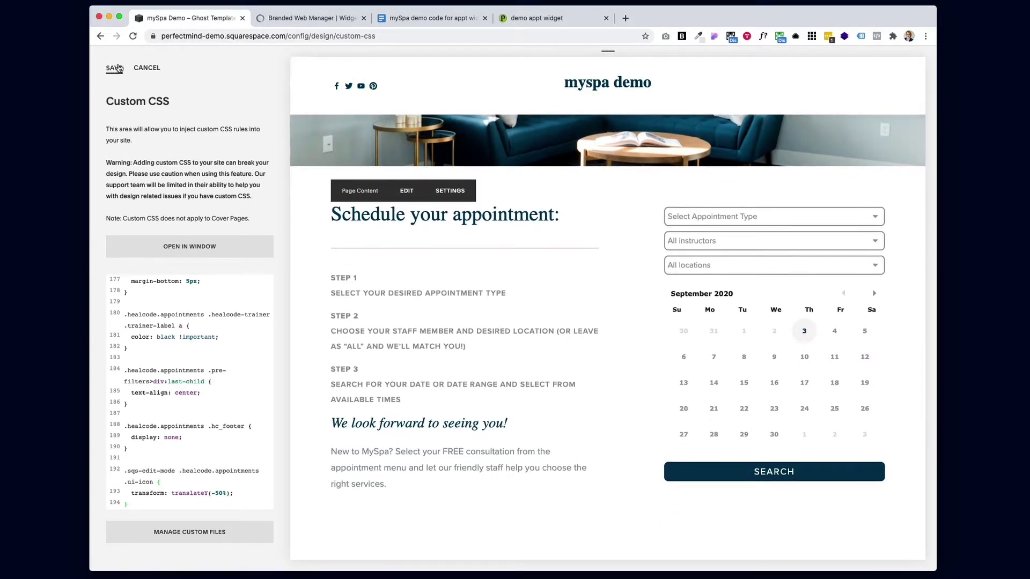
{"action": "left_click", "coordinate": [115, 69]}
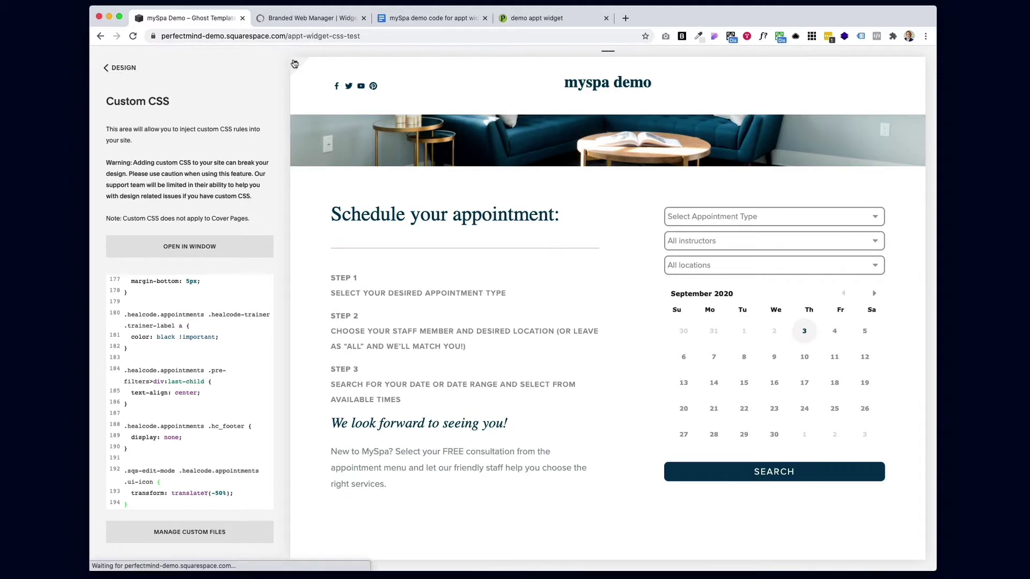
{"action": "left_click", "coordinate": [294, 63]}
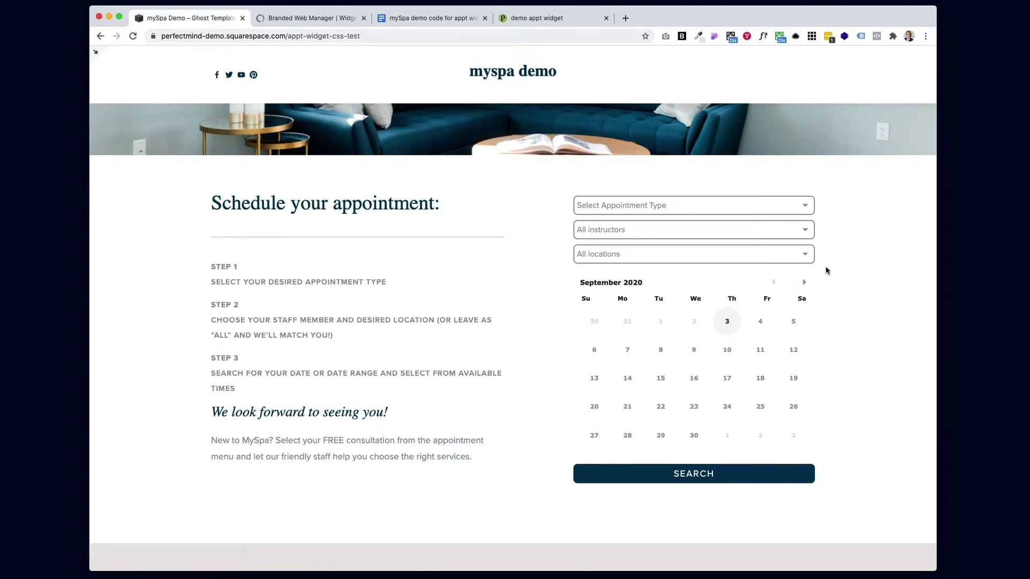
Search the appointment widget for 60 Min. | 1 on 1 sessions starting September 17 and look through the available times
{"action": "left_click", "coordinate": [727, 376]}
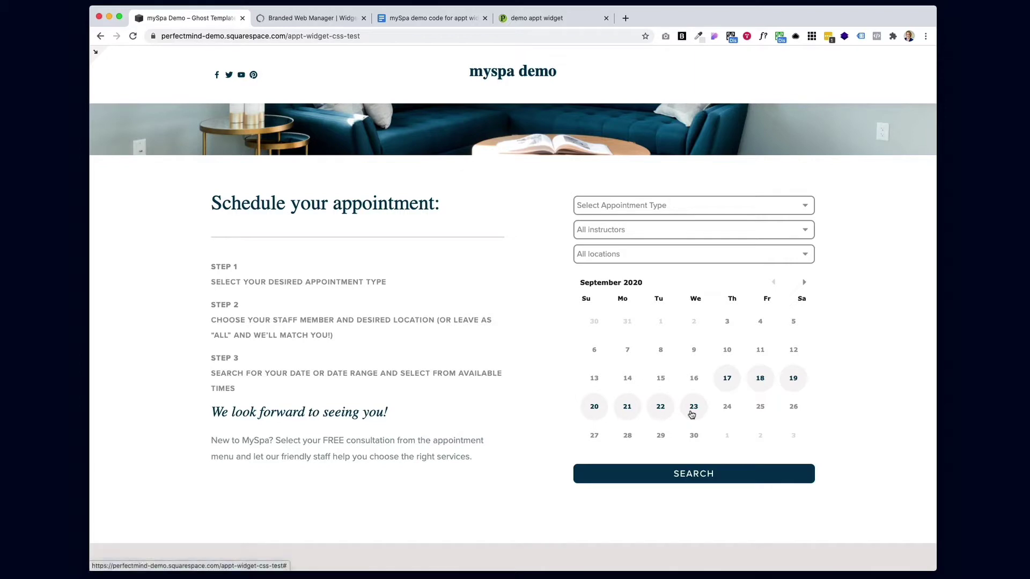
{"action": "left_click", "coordinate": [807, 206]}
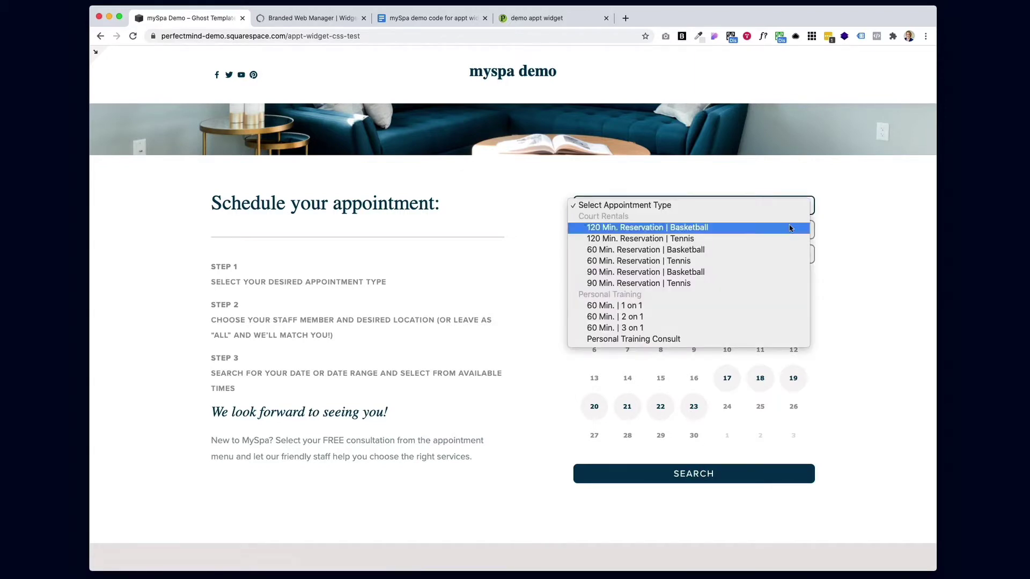
{"action": "left_click", "coordinate": [760, 304]}
{"action": "left_click", "coordinate": [703, 472]}
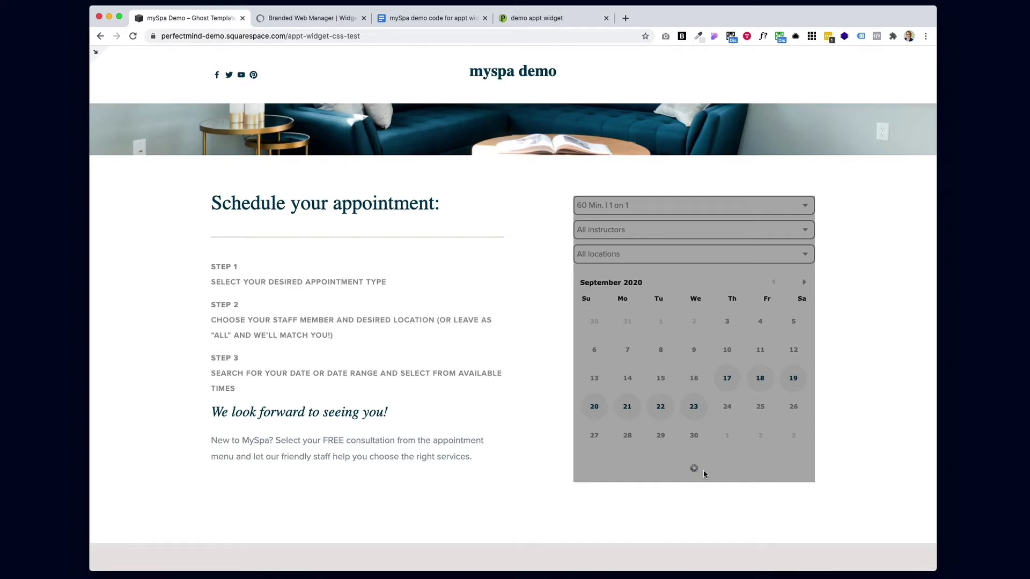
{"action": "scroll", "coordinate": [704, 474], "scroll_direction": "down", "scroll_amount": 6}
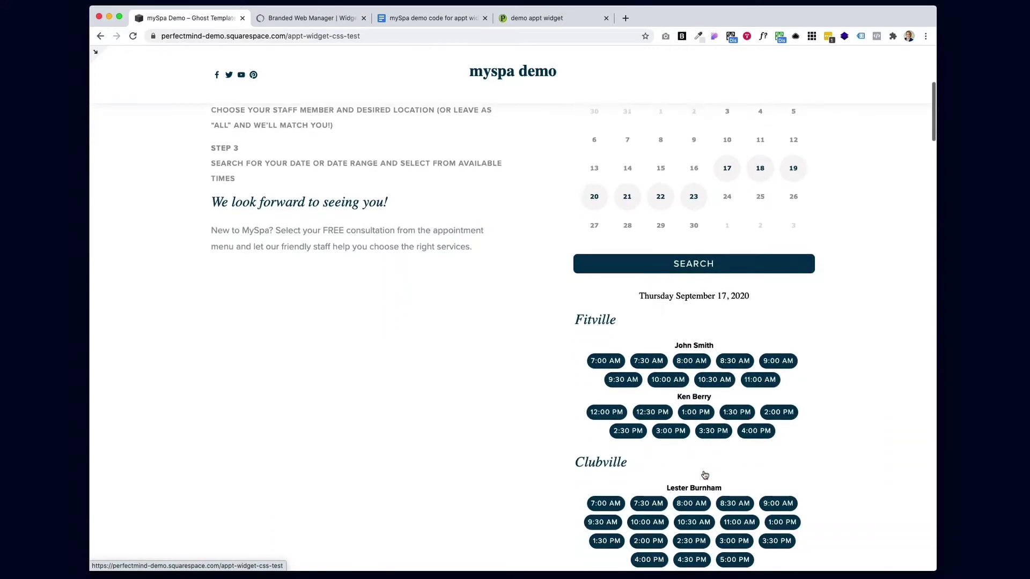
{"action": "scroll", "coordinate": [705, 474], "scroll_direction": "up", "scroll_amount": 10}
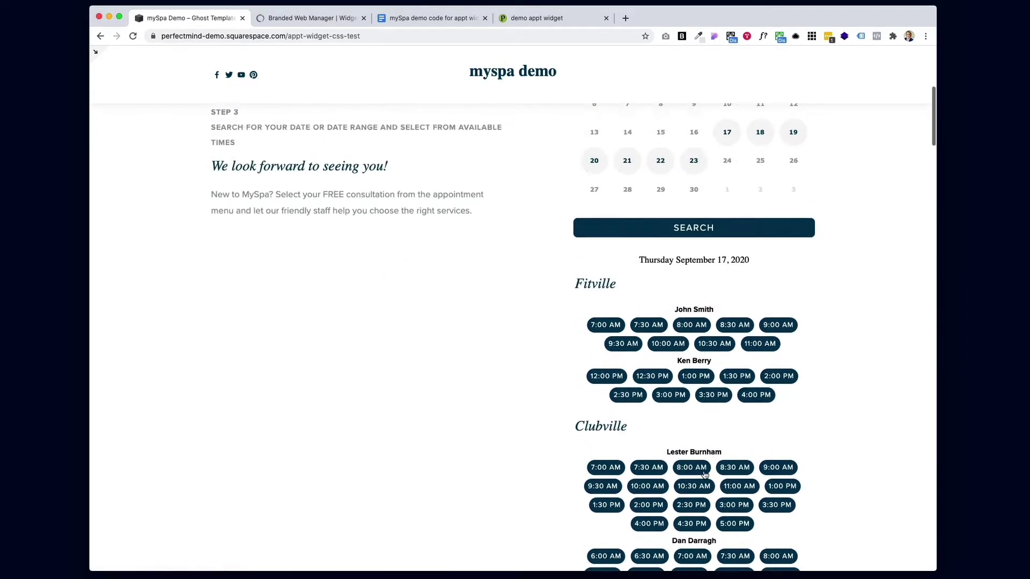
{"action": "scroll", "coordinate": [704, 474], "scroll_direction": "up", "scroll_amount": 1}
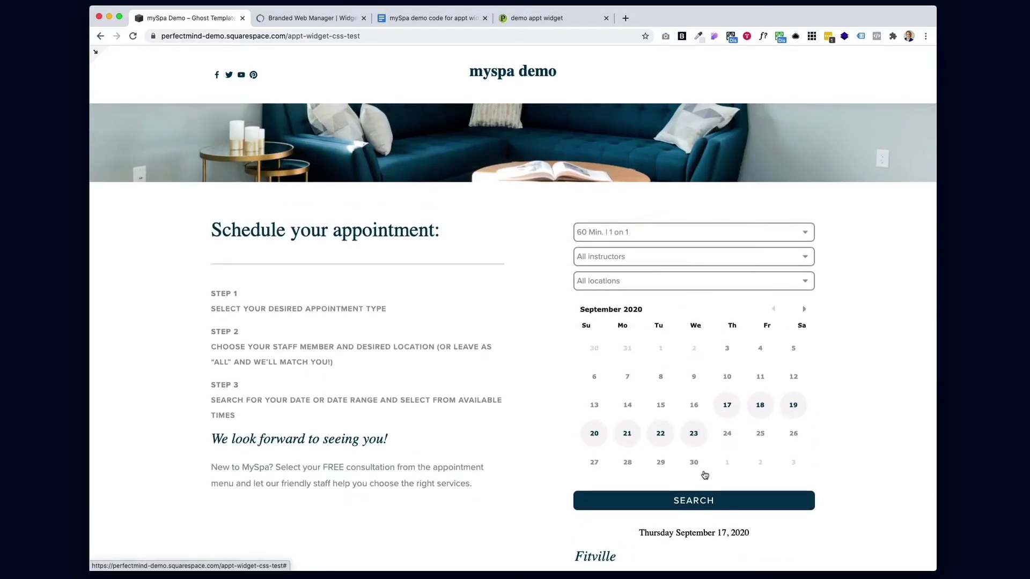
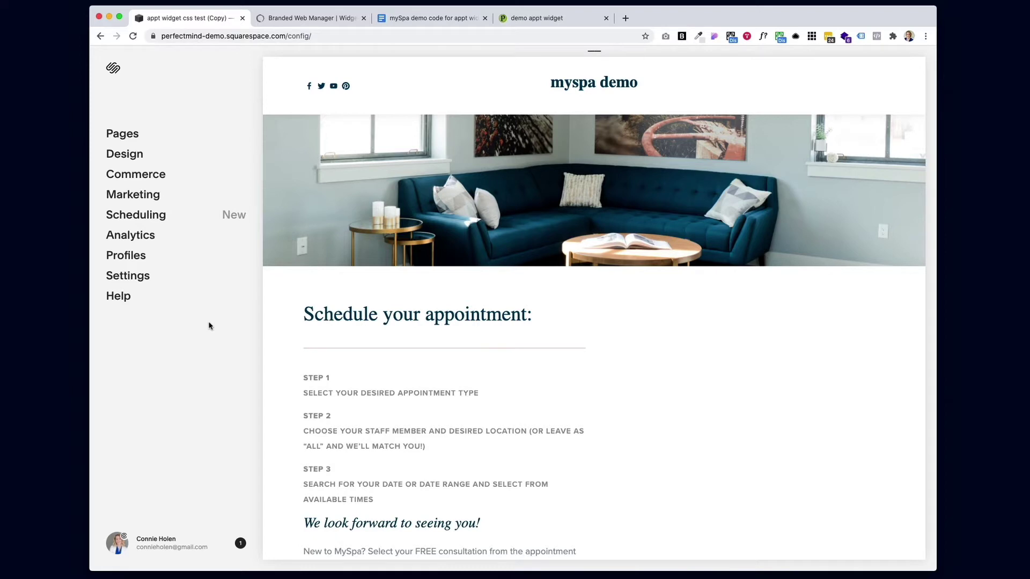
Edit the copied page's content, add a Code block in the empty column beside the heading, and clear its placeholder HTML
{"action": "mouse_move", "coordinate": [432, 343]}
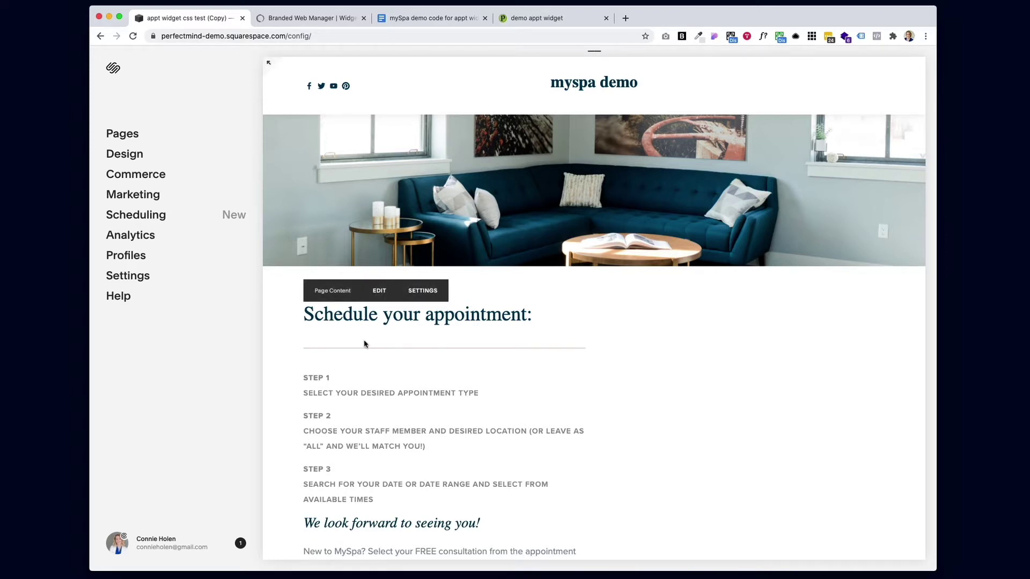
{"action": "scroll", "coordinate": [362, 344], "scroll_direction": "down", "scroll_amount": 2}
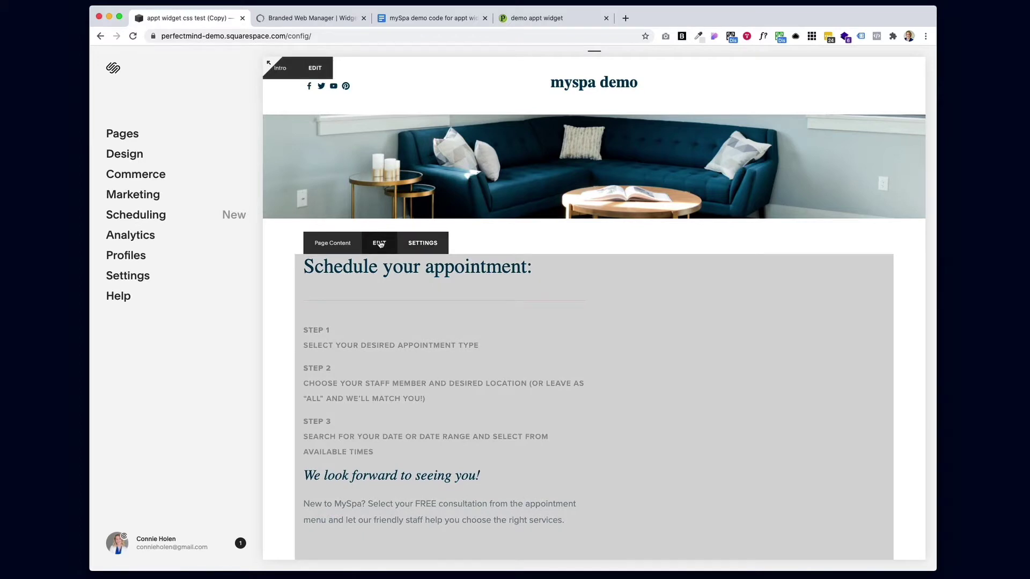
{"action": "left_click", "coordinate": [379, 244]}
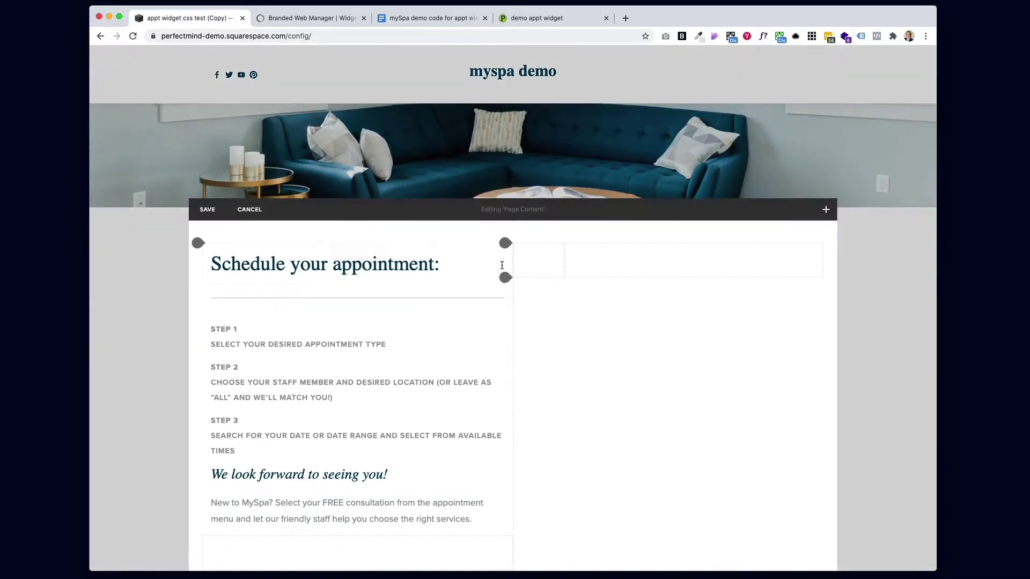
{"action": "left_click_drag", "start_coordinate": [506, 243], "coordinate": [558, 245]}
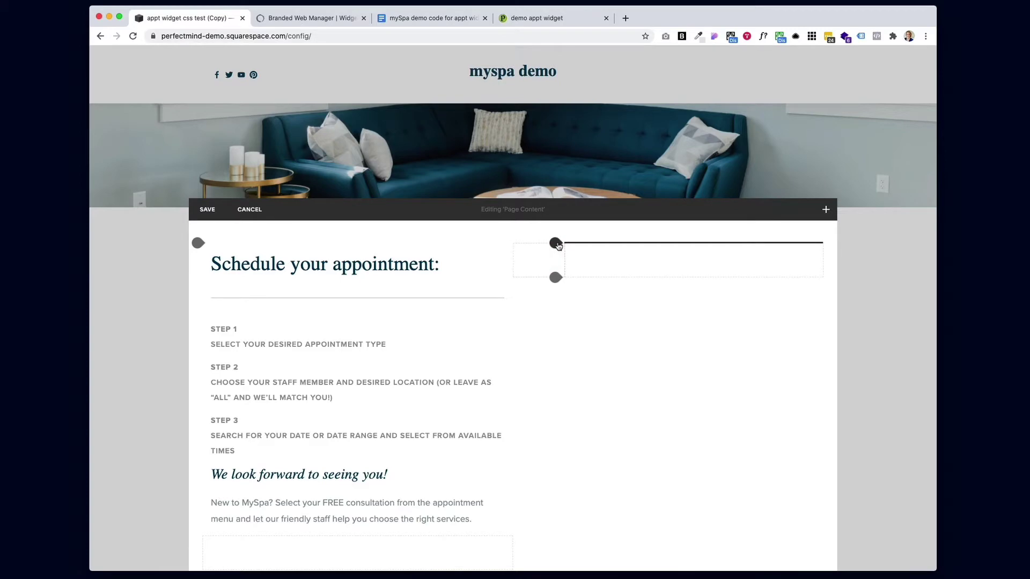
{"action": "left_click", "coordinate": [556, 244]}
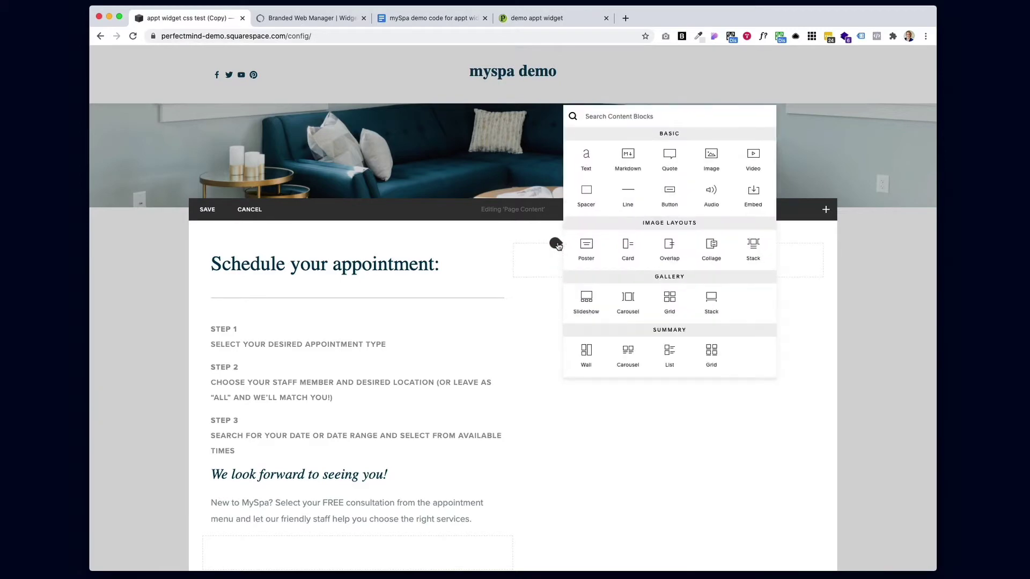
{"action": "scroll", "coordinate": [677, 252], "scroll_direction": "down", "scroll_amount": 5}
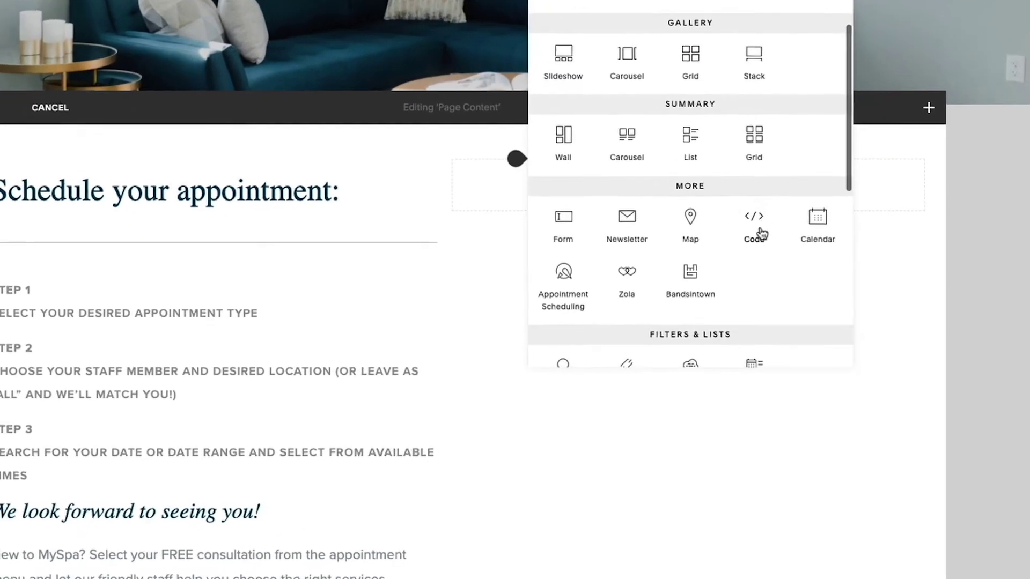
{"action": "left_click", "coordinate": [756, 228]}
{"action": "left_click_drag", "start_coordinate": [717, 306], "coordinate": [561, 299]}
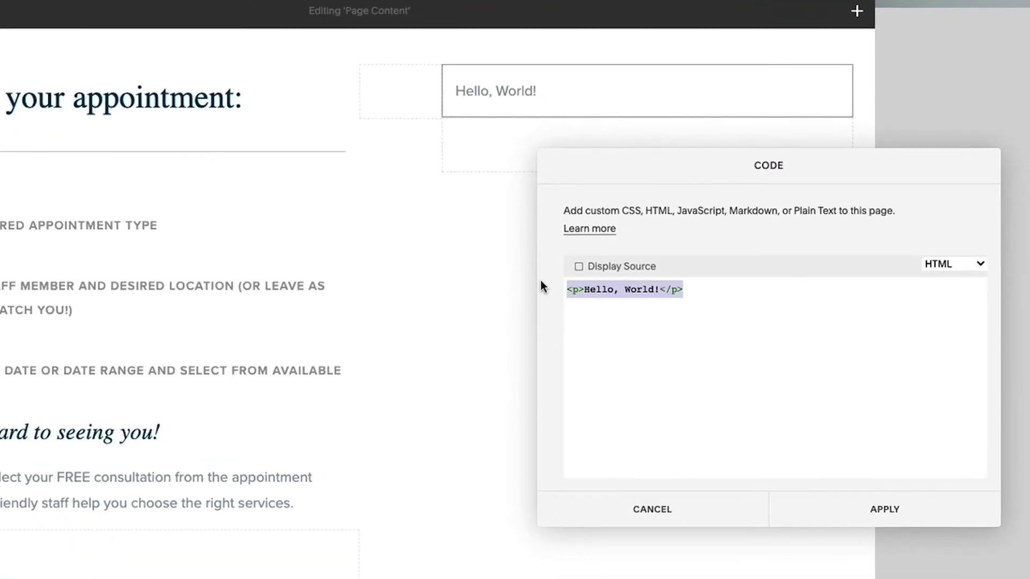
{"action": "key", "text": "BackSpace"}
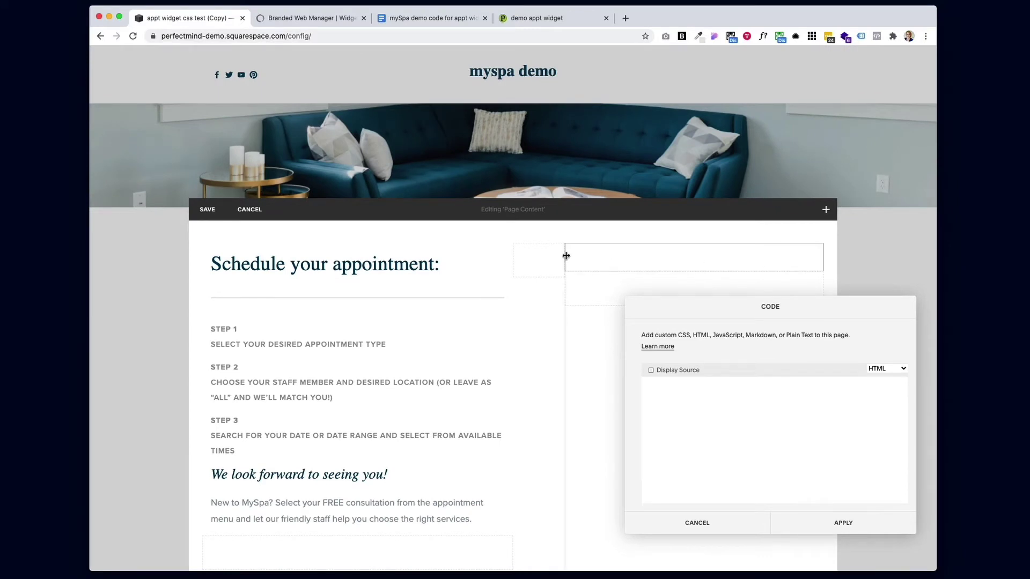
Switch to the Mindbody Branded Web Manager and create a new Appointment Widget
{"action": "mouse_move", "coordinate": [549, 274]}
{"action": "left_click", "coordinate": [314, 20]}
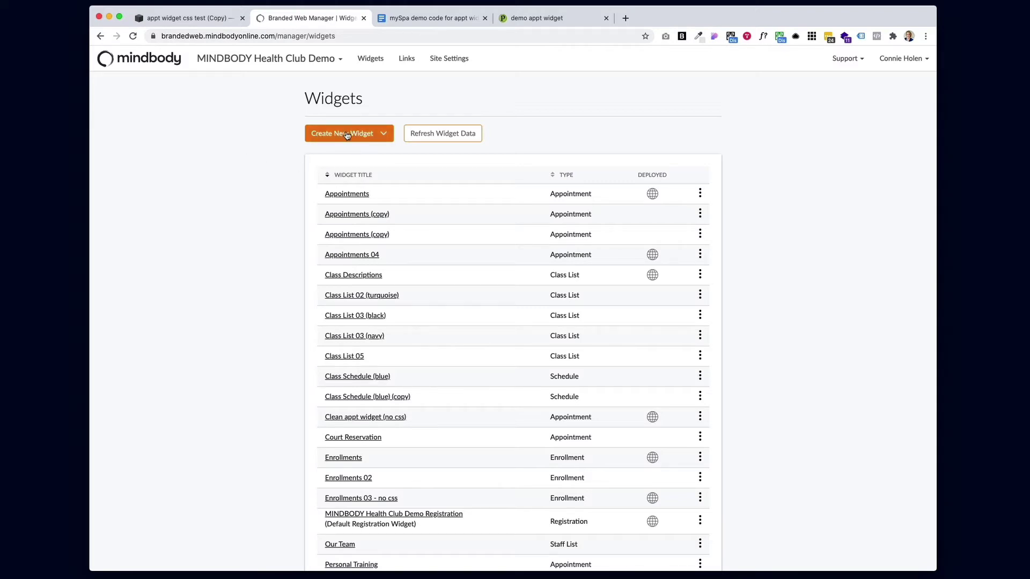
{"action": "left_click", "coordinate": [384, 135]}
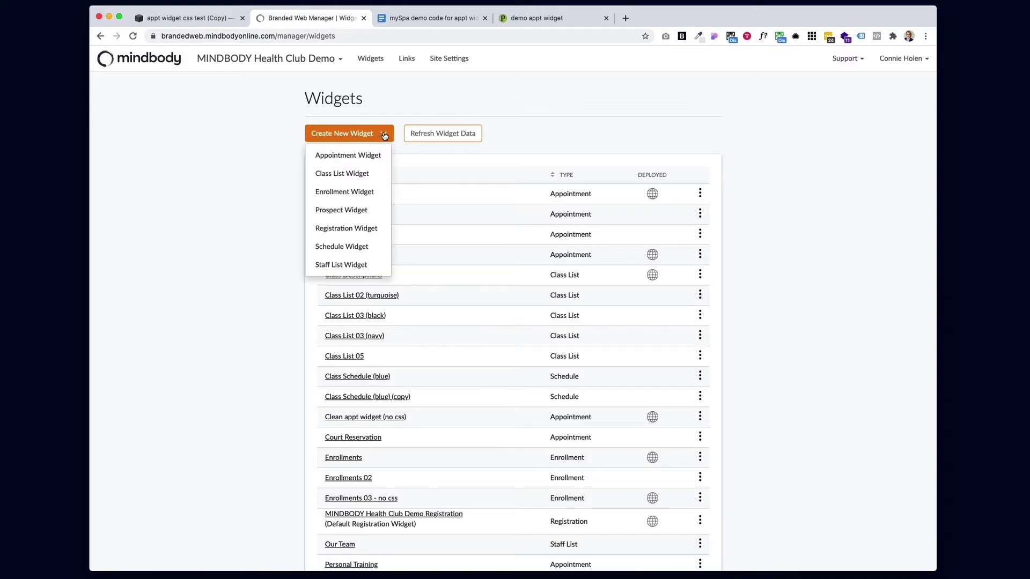
{"action": "left_click", "coordinate": [361, 156]}
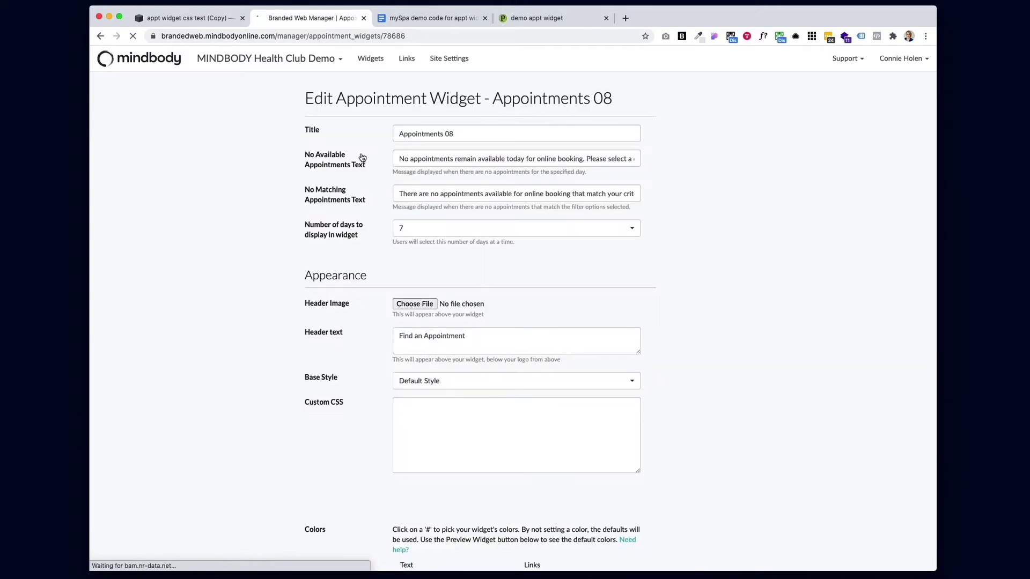
Expand the widget's Advanced Options and review its appearance, color, instructor, appointment type and location settings
{"action": "scroll", "coordinate": [577, 295], "scroll_direction": "down", "scroll_amount": 5}
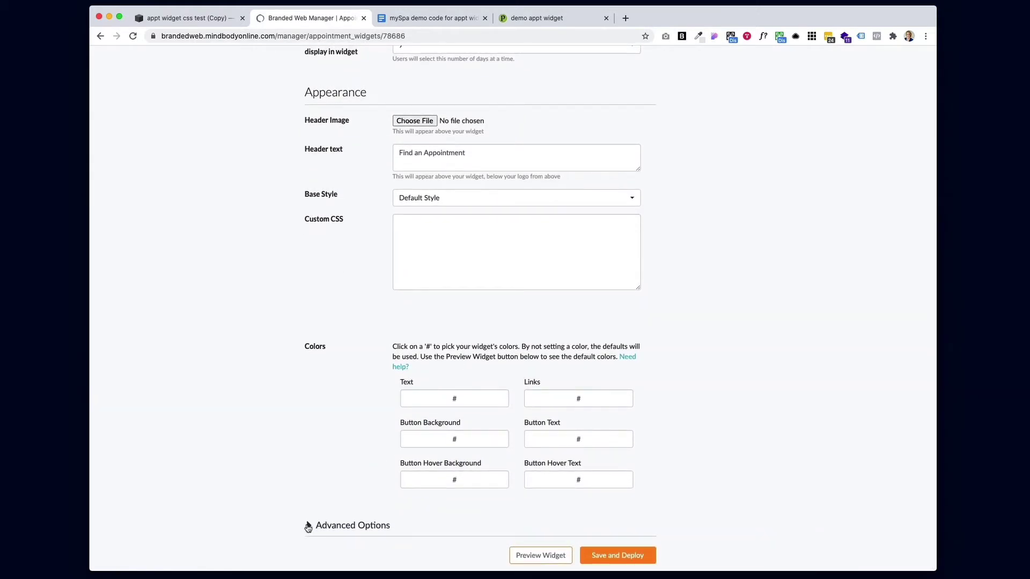
{"action": "left_click", "coordinate": [309, 525]}
{"action": "scroll", "coordinate": [307, 522], "scroll_direction": "down", "scroll_amount": 3}
{"action": "scroll", "coordinate": [307, 525], "scroll_direction": "down", "scroll_amount": 2}
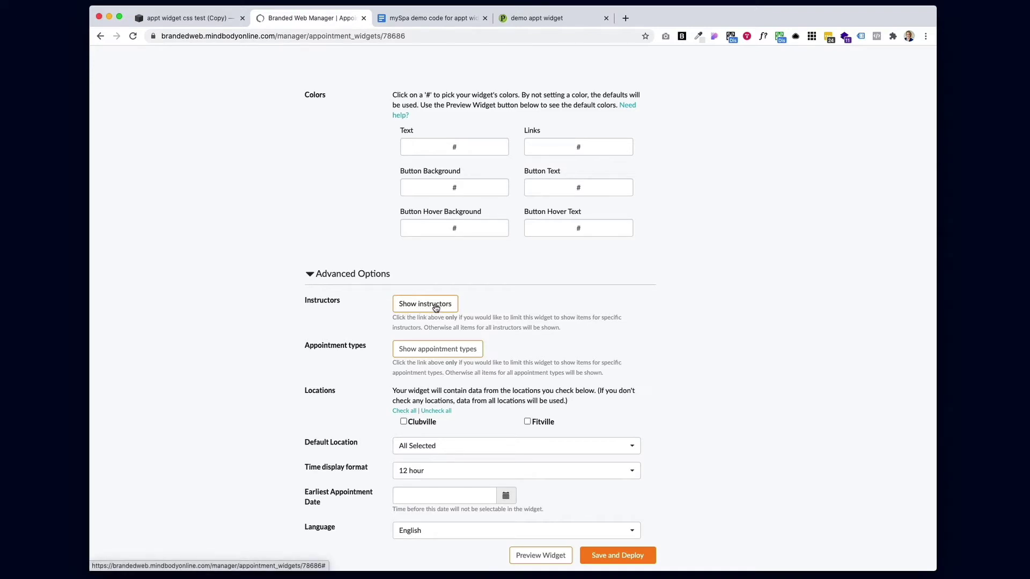
{"action": "scroll", "coordinate": [435, 307], "scroll_direction": "up", "scroll_amount": 3}
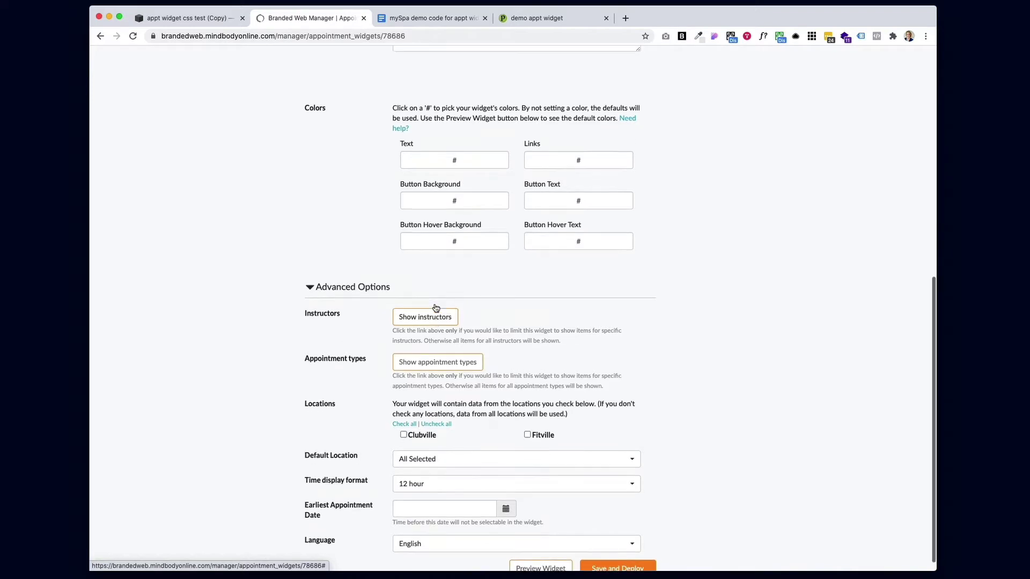
{"action": "scroll", "coordinate": [434, 327], "scroll_direction": "up", "scroll_amount": 3}
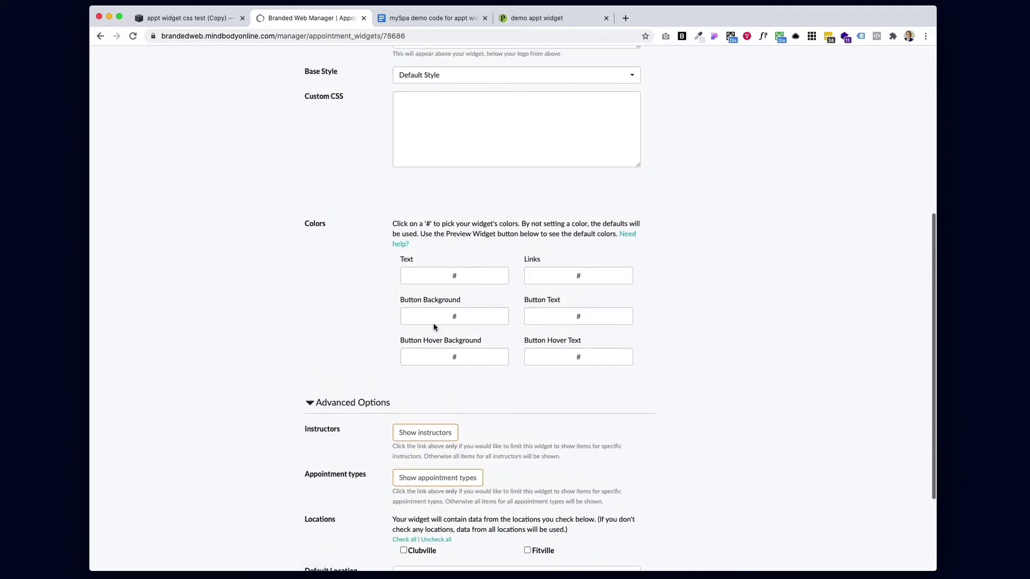
{"action": "scroll", "coordinate": [359, 447], "scroll_direction": "up", "scroll_amount": 4}
{"action": "scroll", "coordinate": [358, 446], "scroll_direction": "up", "scroll_amount": 8}
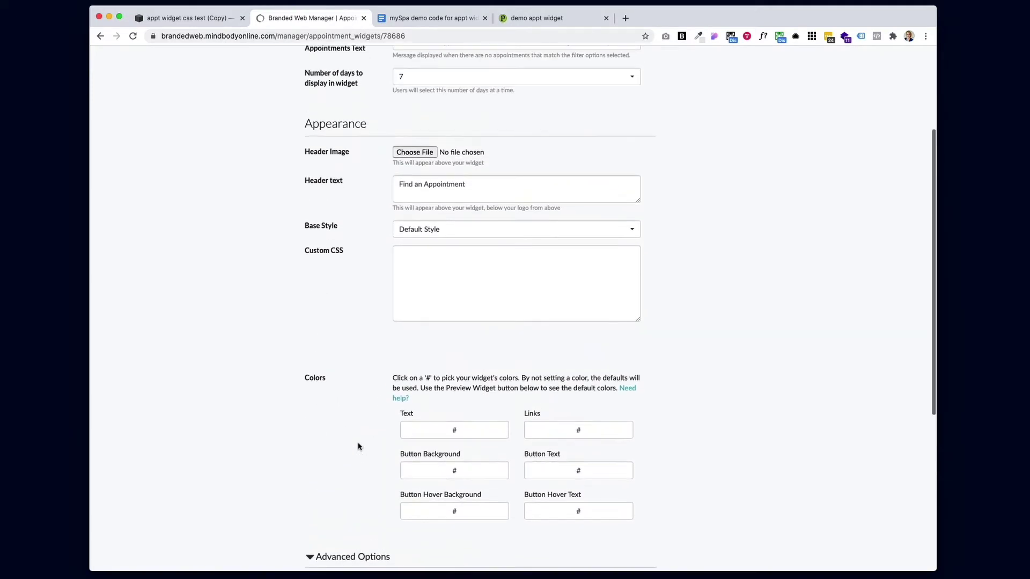
{"action": "scroll", "coordinate": [359, 446], "scroll_direction": "down", "scroll_amount": 18}
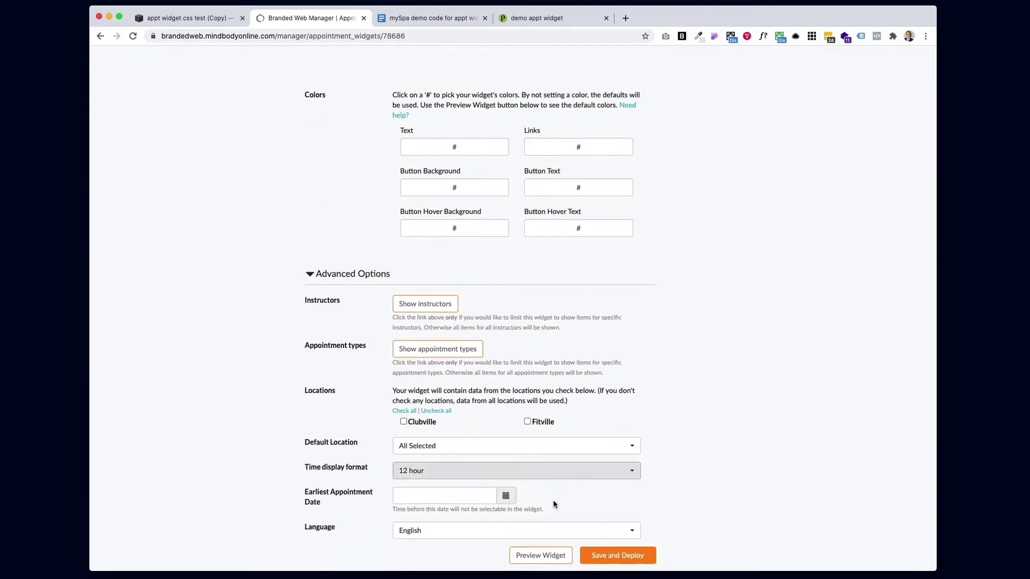
Save and deploy the appointment widget, copy its embed code, and return to the empty Code block in Squarespace
{"action": "left_click", "coordinate": [612, 556]}
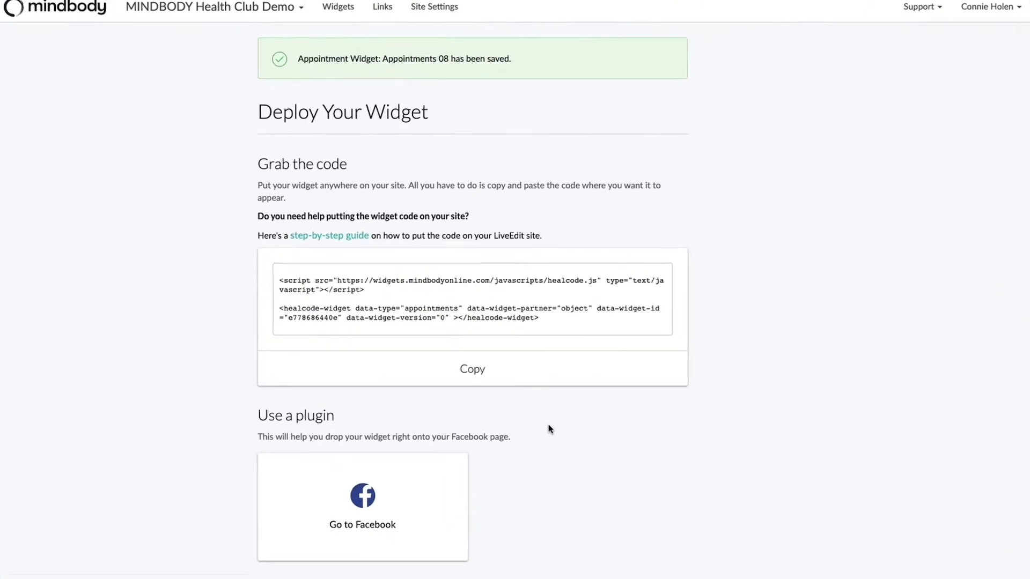
{"action": "left_click", "coordinate": [464, 393]}
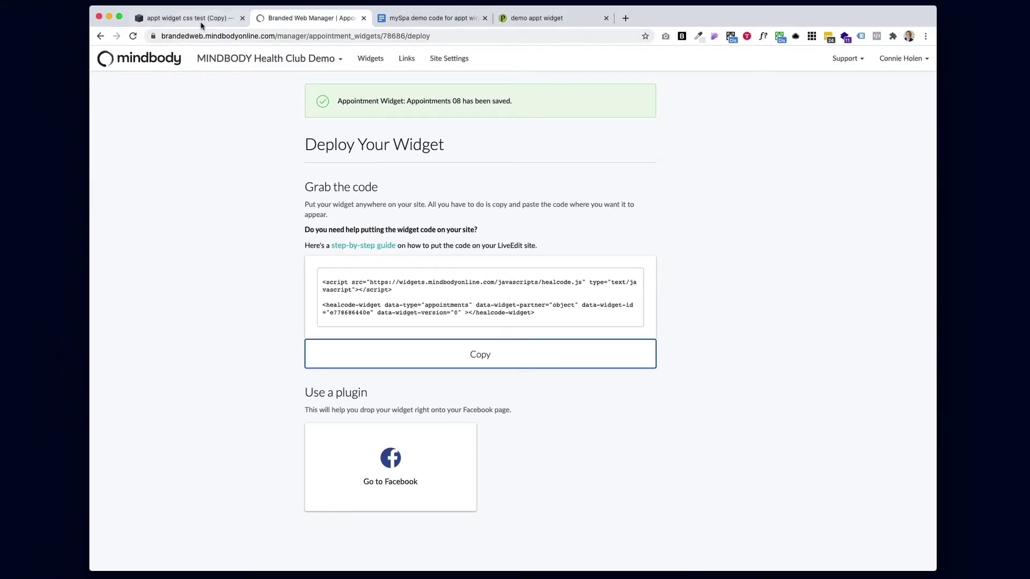
{"action": "left_click", "coordinate": [201, 22]}
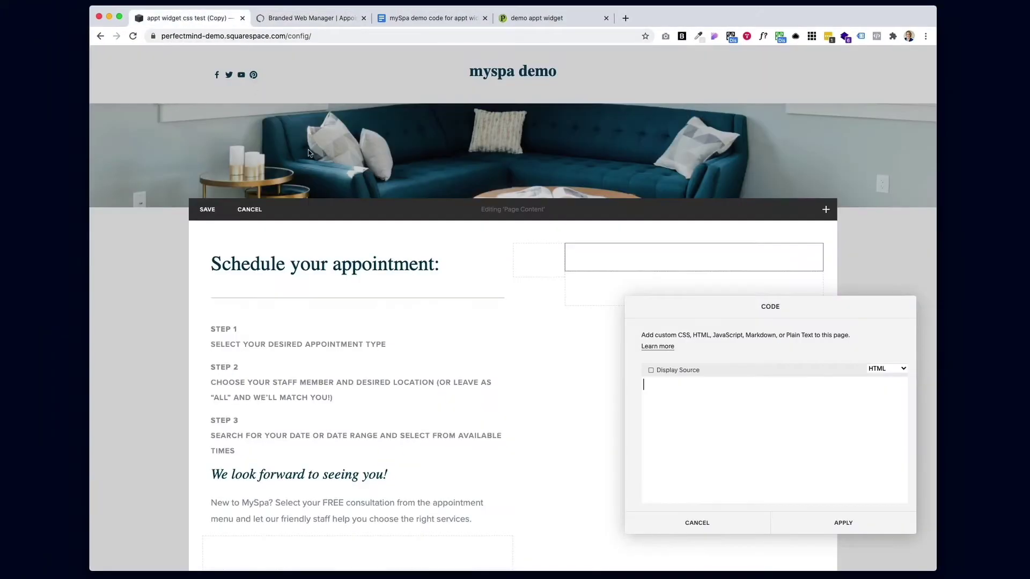
Paste the Mindbody appointment widget's embed code into the Code block, apply it, and save the page content
{"action": "right_click", "coordinate": [647, 384]}
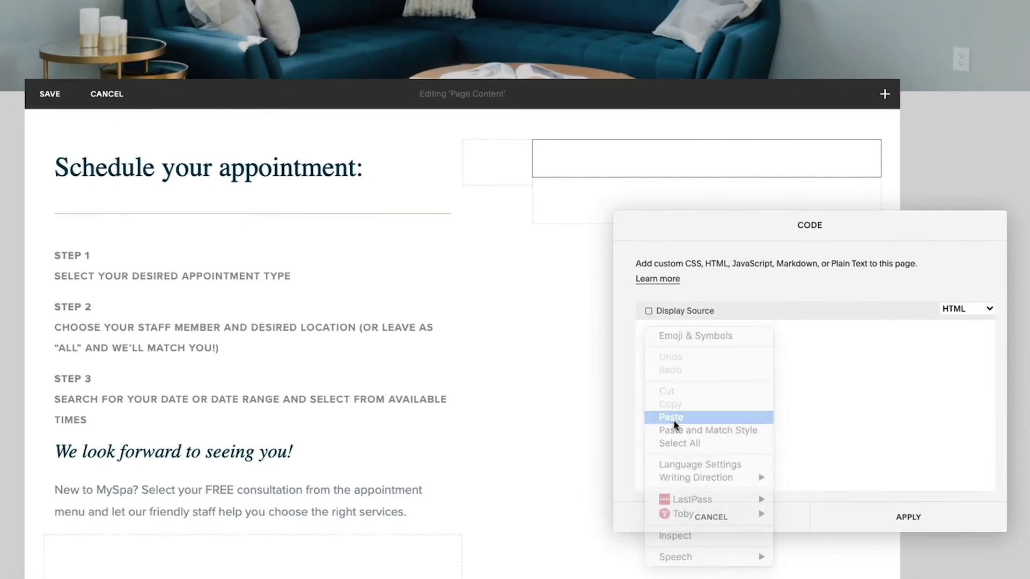
{"action": "left_click", "coordinate": [674, 419]}
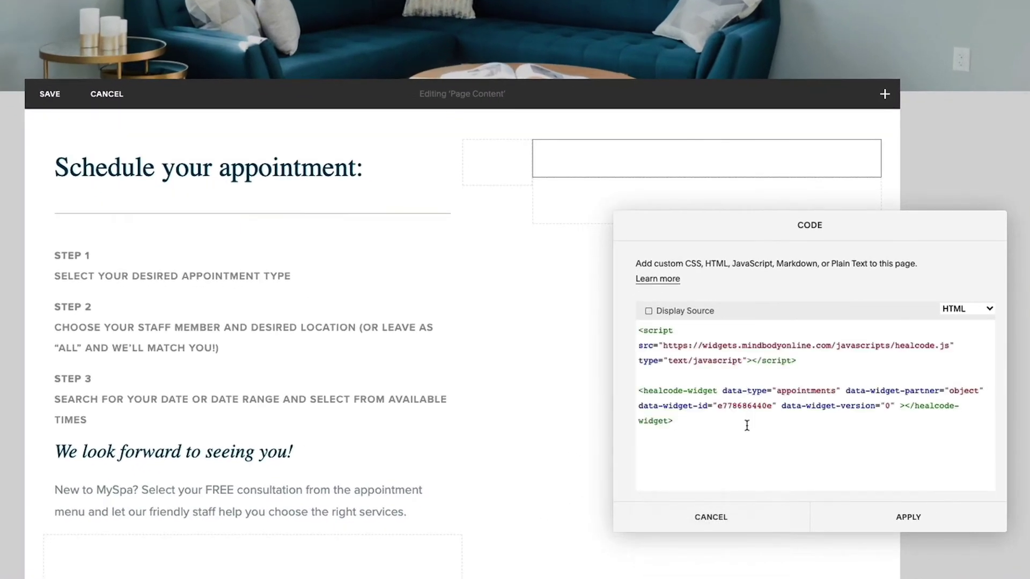
{"action": "left_click", "coordinate": [915, 515]}
{"action": "left_click", "coordinate": [50, 94]}
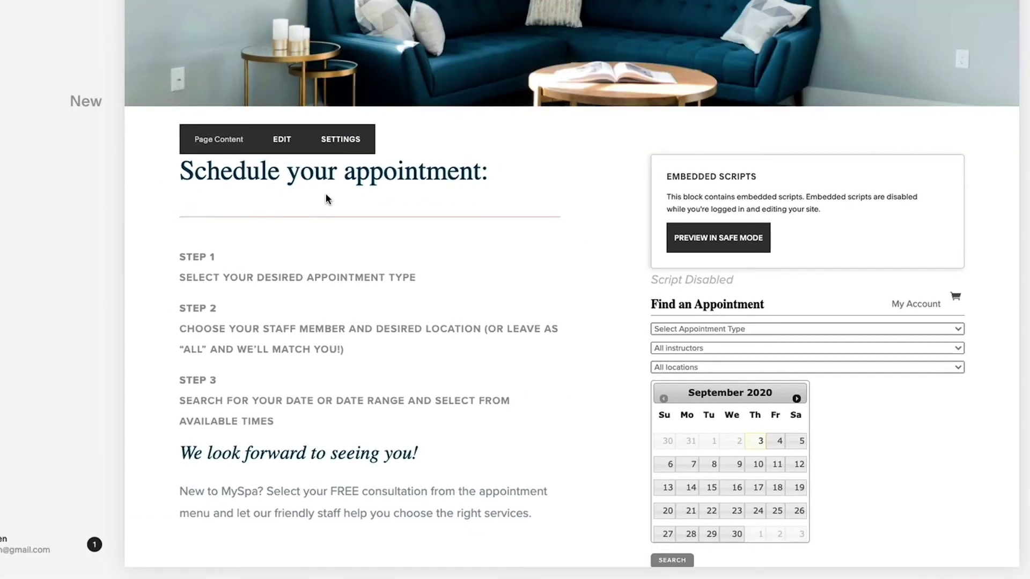
Inspect the unstyled appointment widget on the page, including its list of appointment types
{"action": "scroll", "coordinate": [485, 274], "scroll_direction": "down", "scroll_amount": 3}
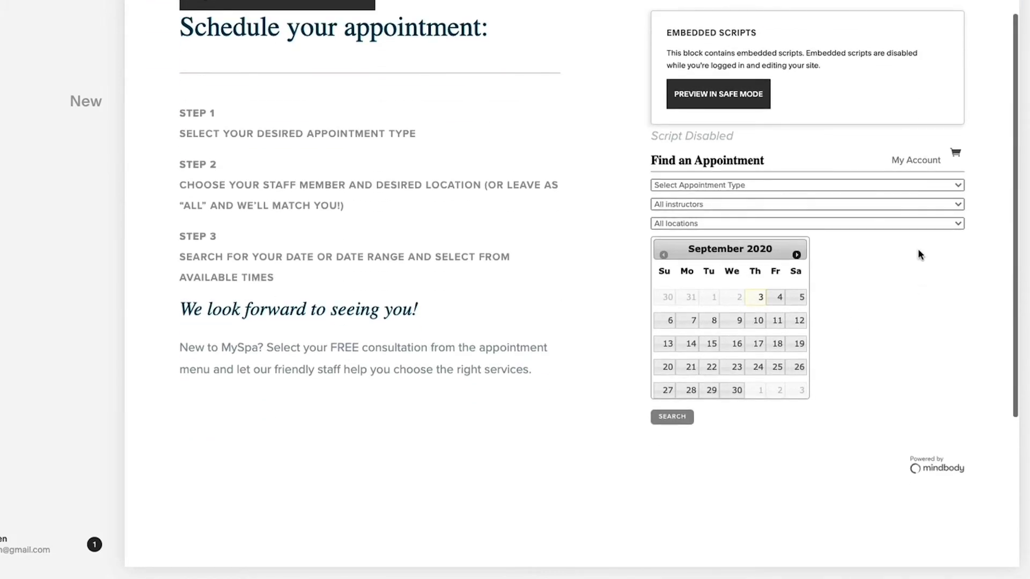
{"action": "scroll", "coordinate": [519, 241], "scroll_direction": "up", "scroll_amount": 1}
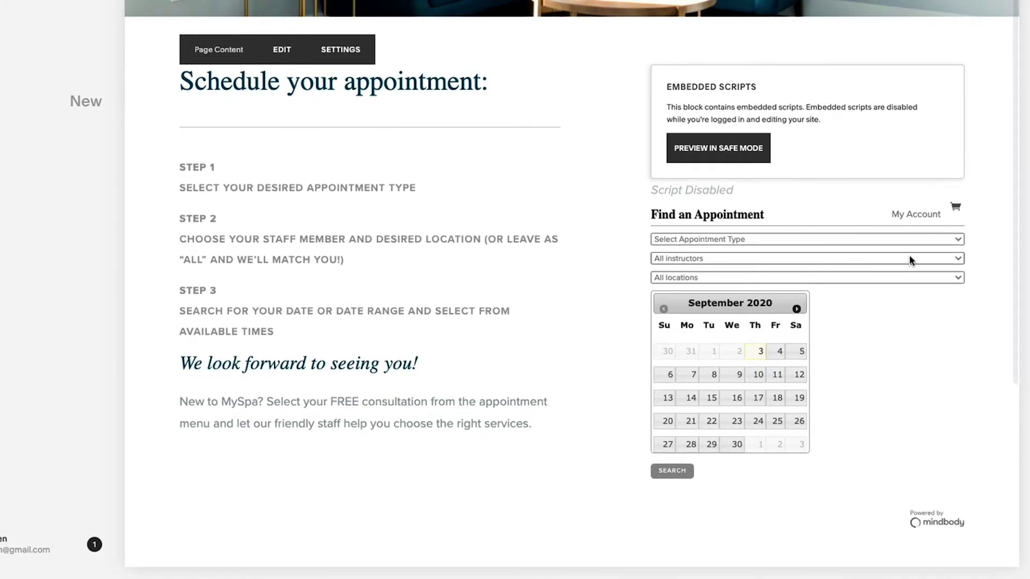
{"action": "left_click", "coordinate": [959, 244]}
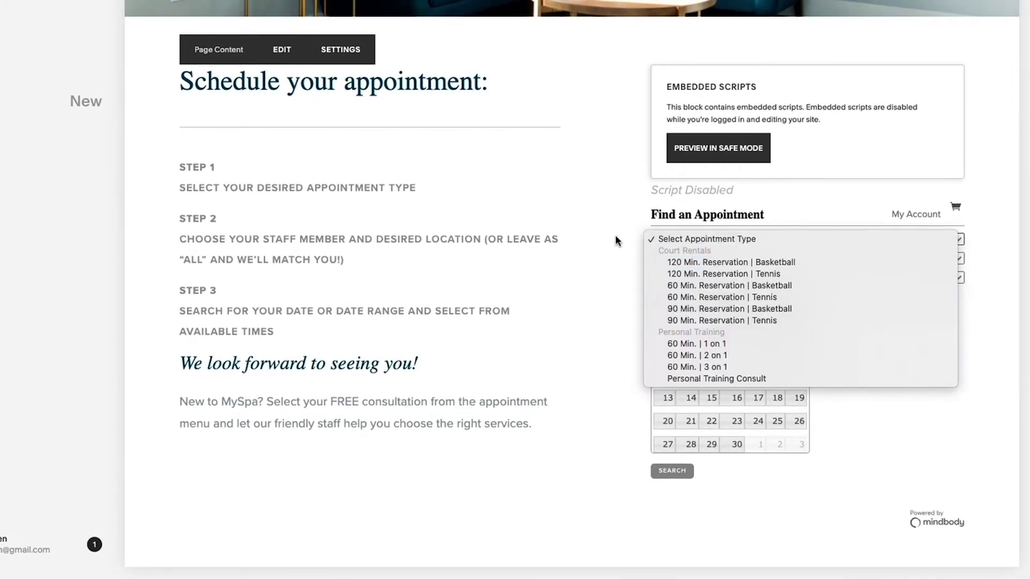
{"action": "left_click", "coordinate": [599, 227]}
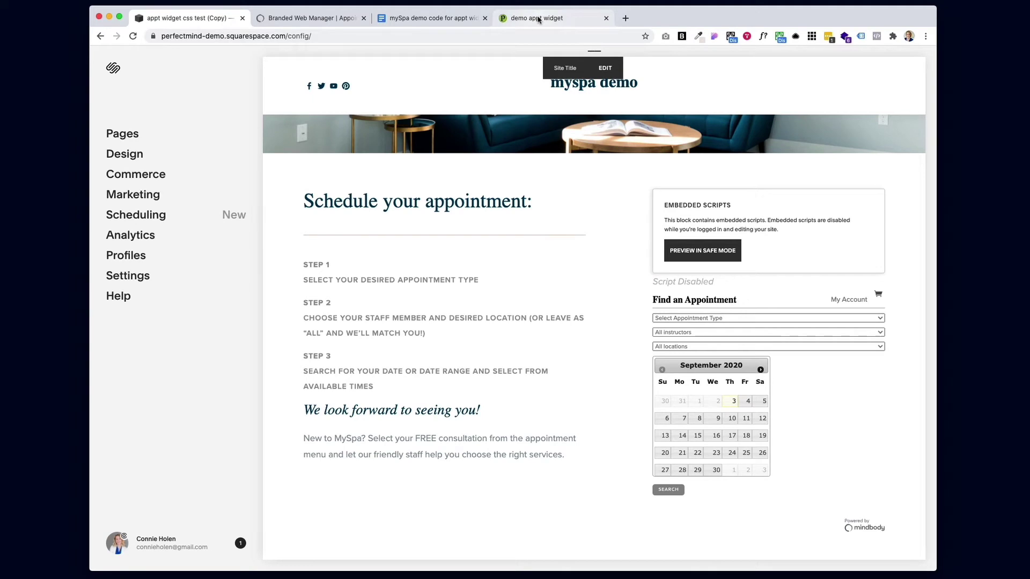
Switch to the Pixality demo appt widget page and copy the whole block of appointment widget styling code
{"action": "left_click", "coordinate": [538, 20]}
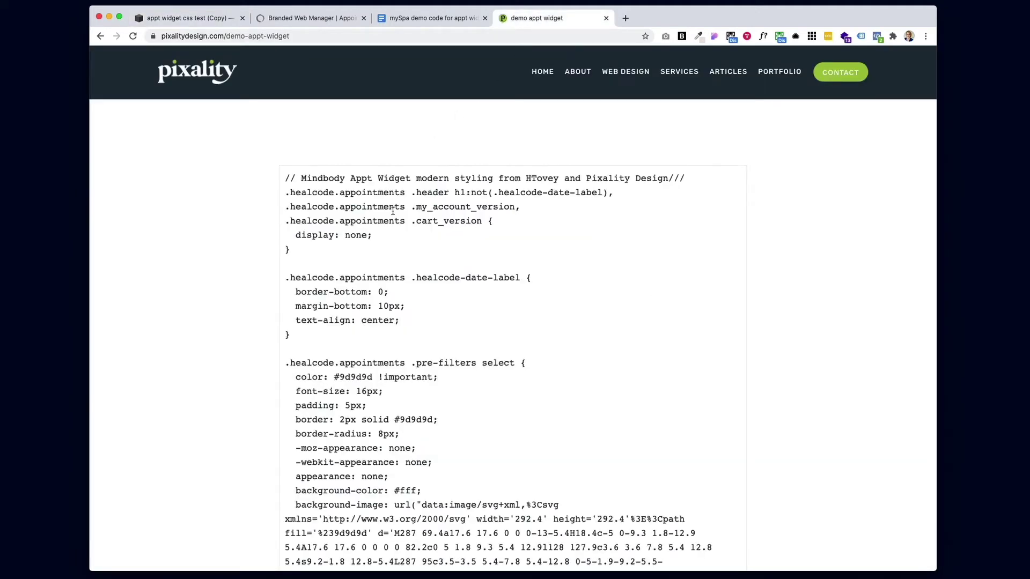
{"action": "left_click_drag", "start_coordinate": [285, 178], "coordinate": [573, 322]}
{"action": "scroll", "coordinate": [688, 568], "scroll_direction": "down", "scroll_amount": 5}
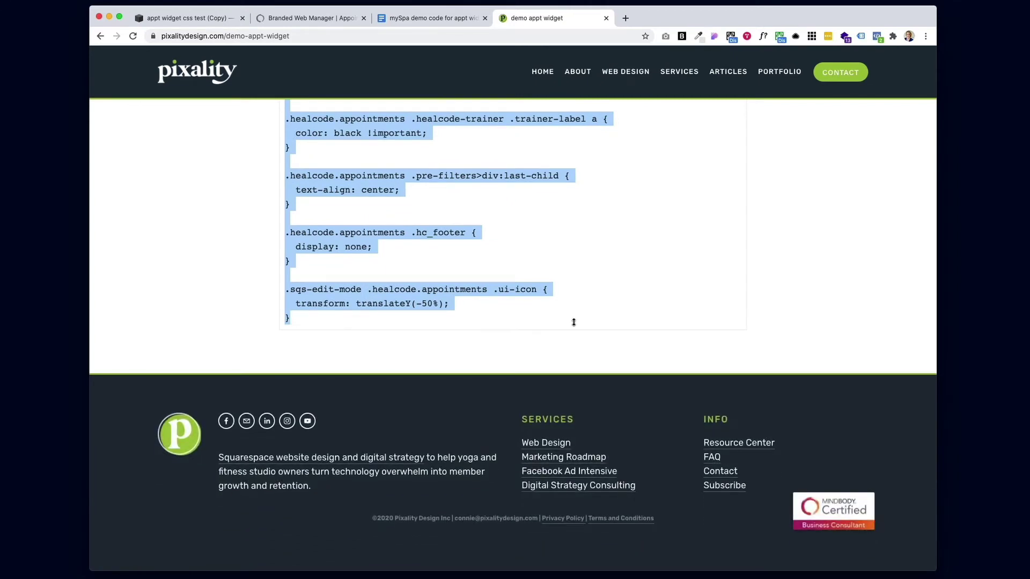
Return to Squarespace and paste the widget styling code into the site's Custom CSS above the Sticky Drop Shadow Header rules
{"action": "left_click", "coordinate": [208, 13]}
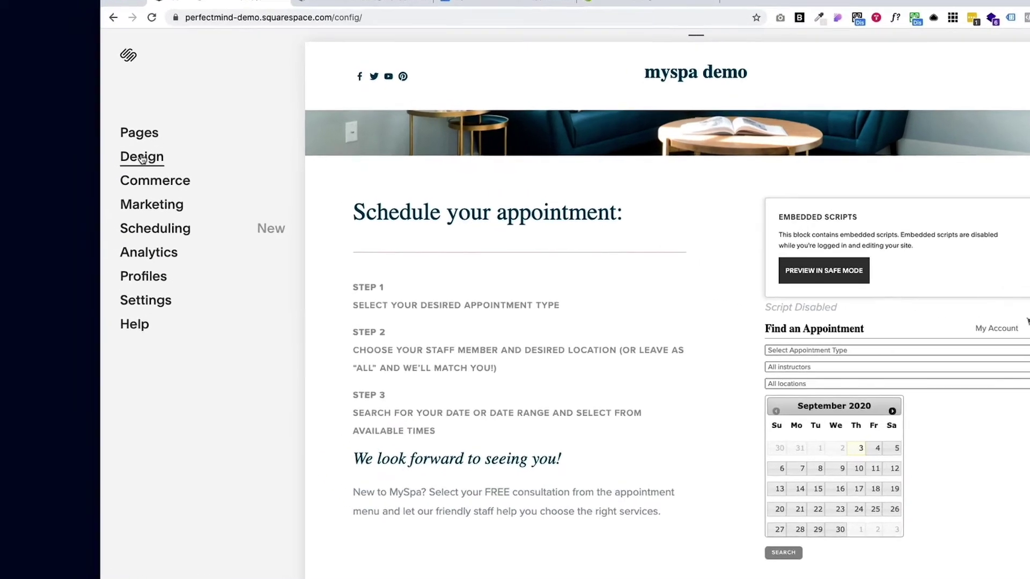
{"action": "left_click", "coordinate": [123, 153]}
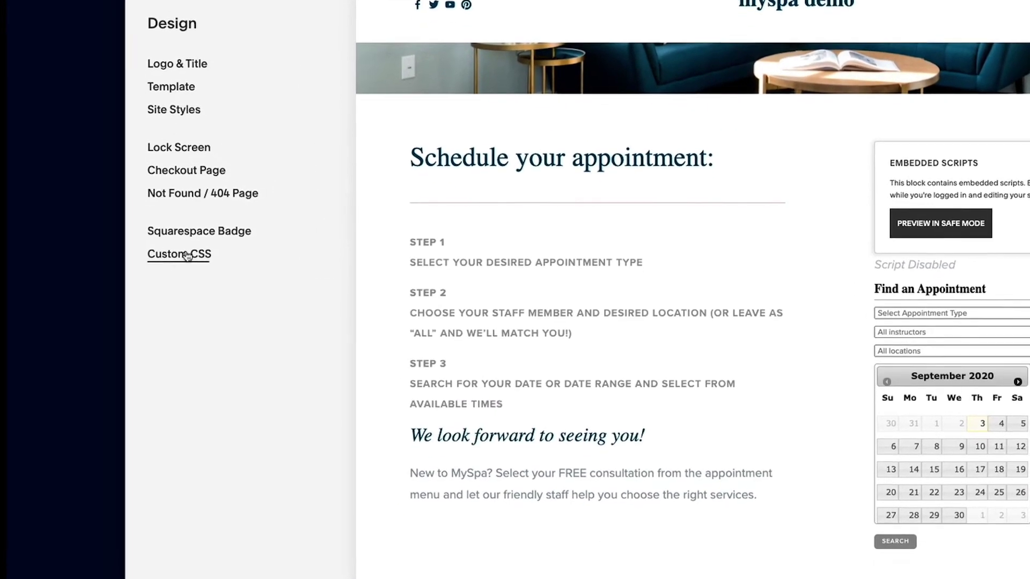
{"action": "left_click", "coordinate": [182, 277]}
{"action": "left_click", "coordinate": [181, 198]}
{"action": "key", "text": "Return"}
{"action": "key", "text": "Return"}
{"action": "key", "text": "Return"}
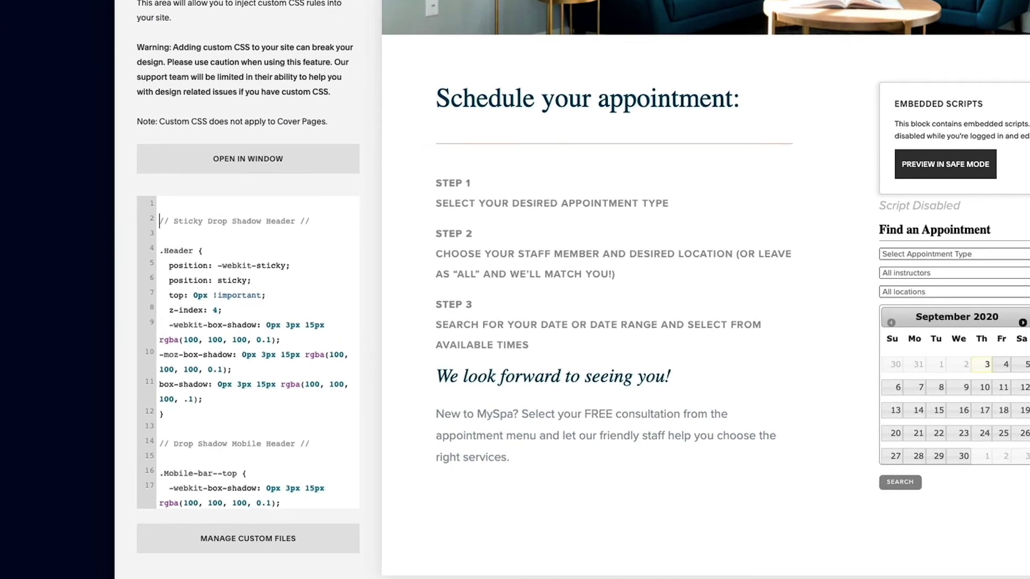
{"action": "key", "text": "Up"}
{"action": "key", "text": "Up"}
{"action": "key", "text": "Up"}
{"action": "key", "text": "super+v"}
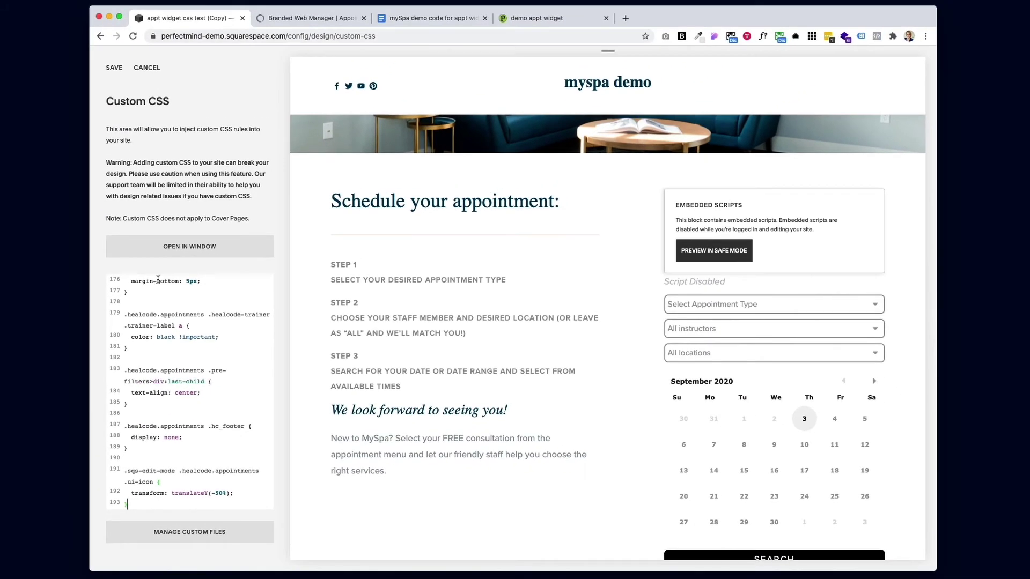
Save the Custom CSS, preview the styled appointment page at full size, and return to the CSS editor
{"action": "scroll", "coordinate": [685, 326], "scroll_direction": "down", "scroll_amount": 3}
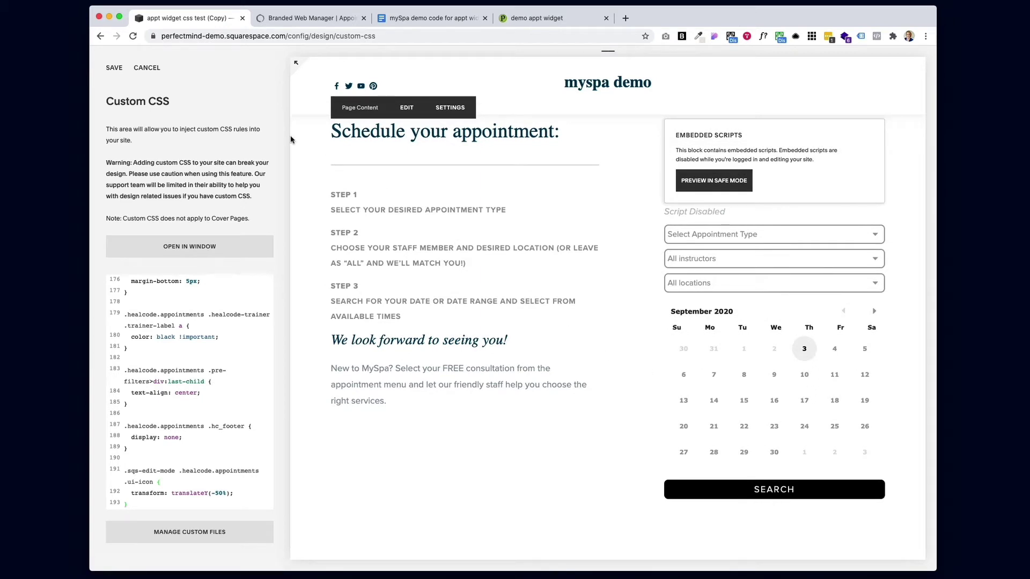
{"action": "left_click", "coordinate": [113, 68]}
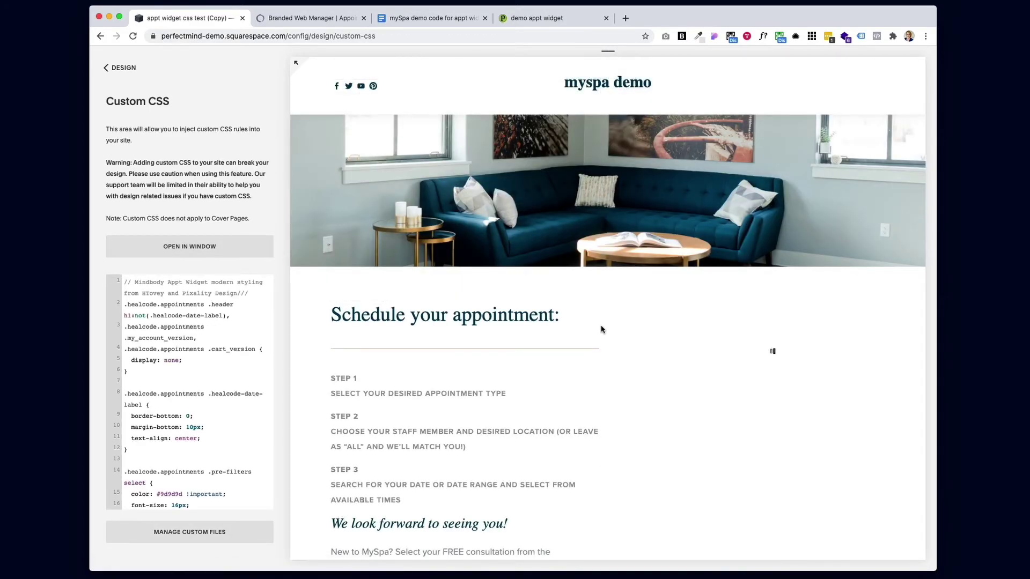
{"action": "left_click", "coordinate": [296, 62]}
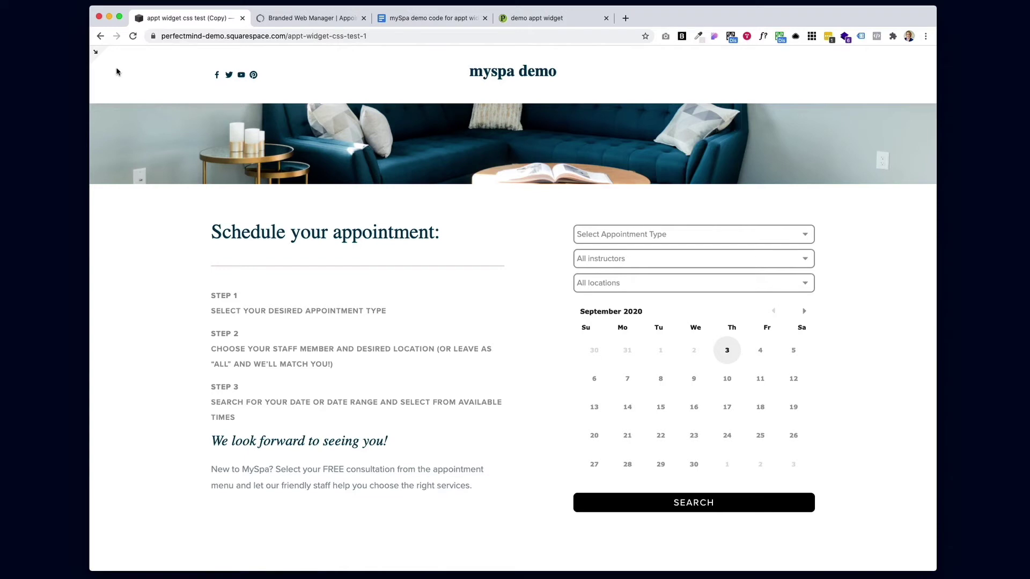
{"action": "left_click", "coordinate": [96, 52]}
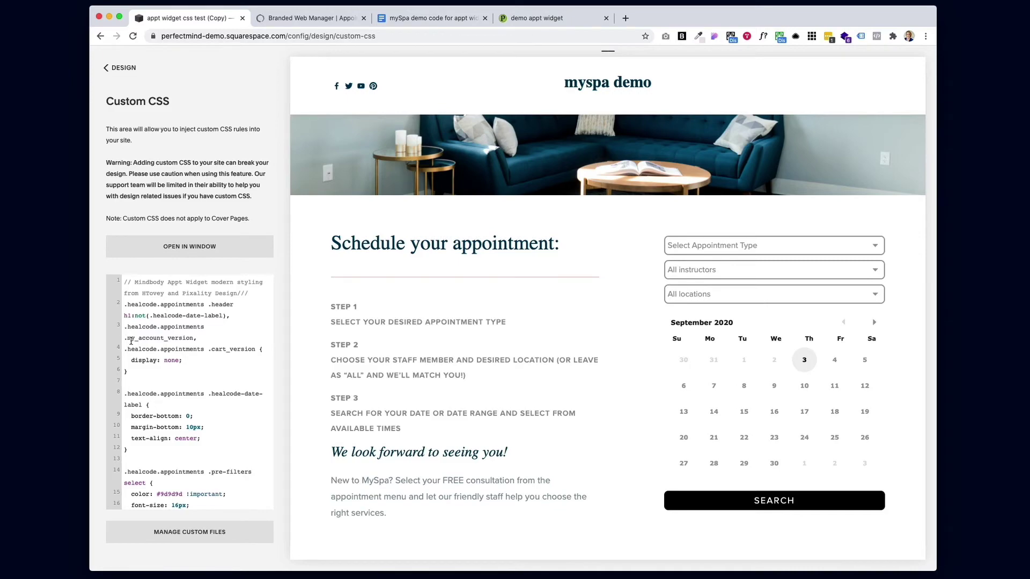
Find the select:focus rule in the Custom CSS and check its effect by choosing 60 Min. | 1 on 1 as appointment type
{"action": "scroll", "coordinate": [150, 371], "scroll_direction": "down", "scroll_amount": 3}
{"action": "scroll", "coordinate": [155, 366], "scroll_direction": "down", "scroll_amount": 5}
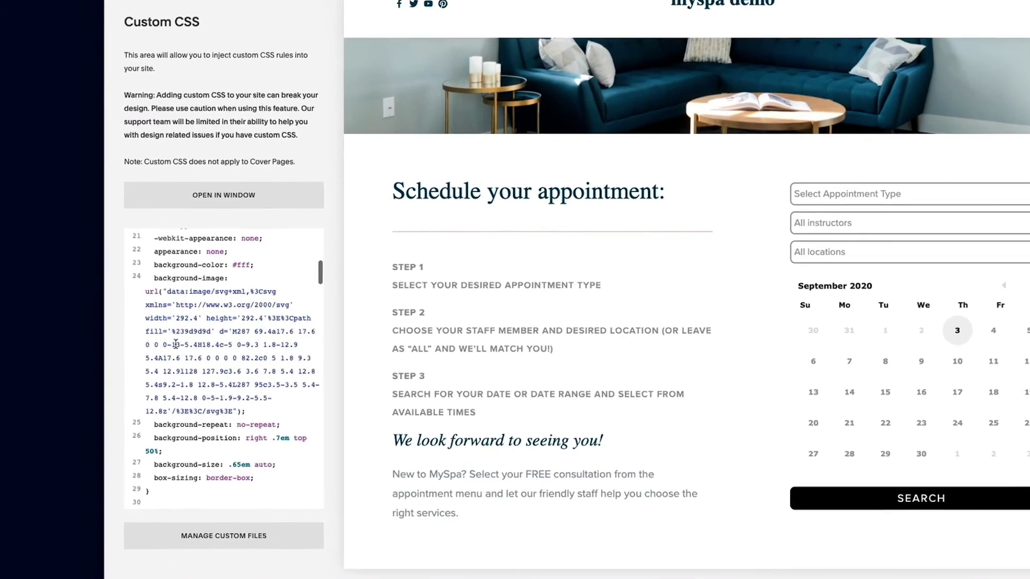
{"action": "scroll", "coordinate": [194, 324], "scroll_direction": "down", "scroll_amount": 1}
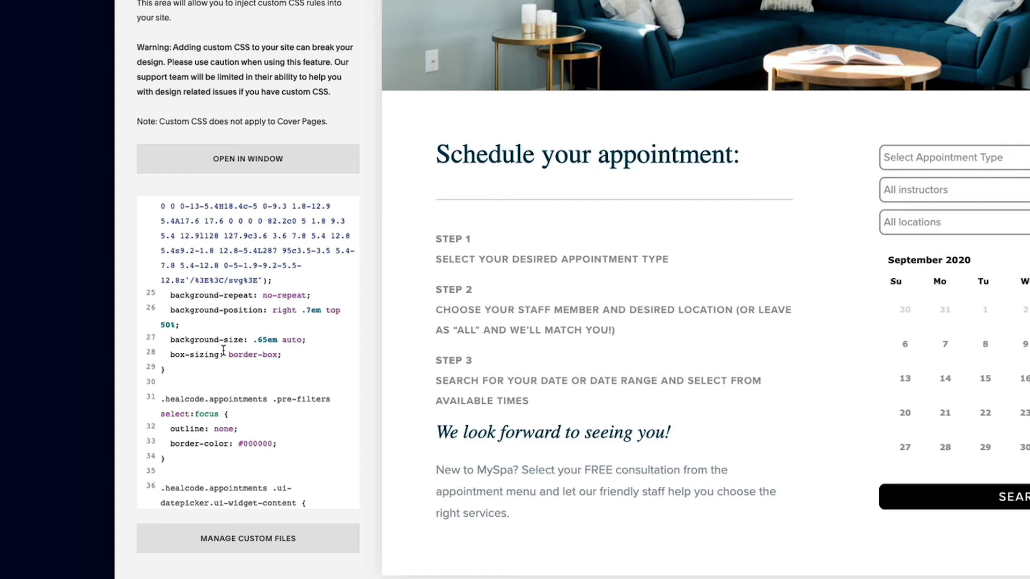
{"action": "scroll", "coordinate": [223, 350], "scroll_direction": "down", "scroll_amount": 3}
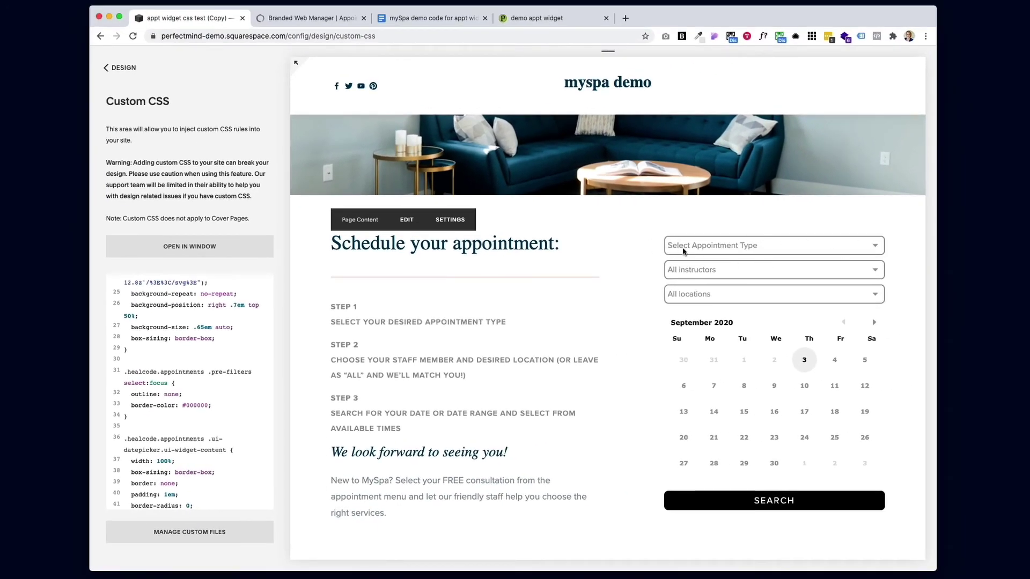
{"action": "left_click", "coordinate": [825, 250]}
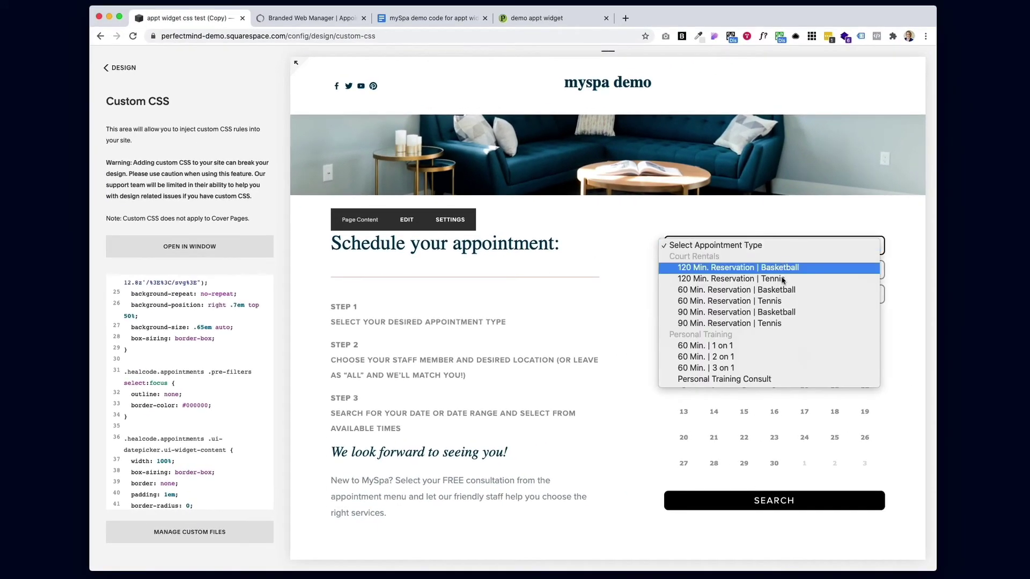
{"action": "left_click", "coordinate": [767, 345]}
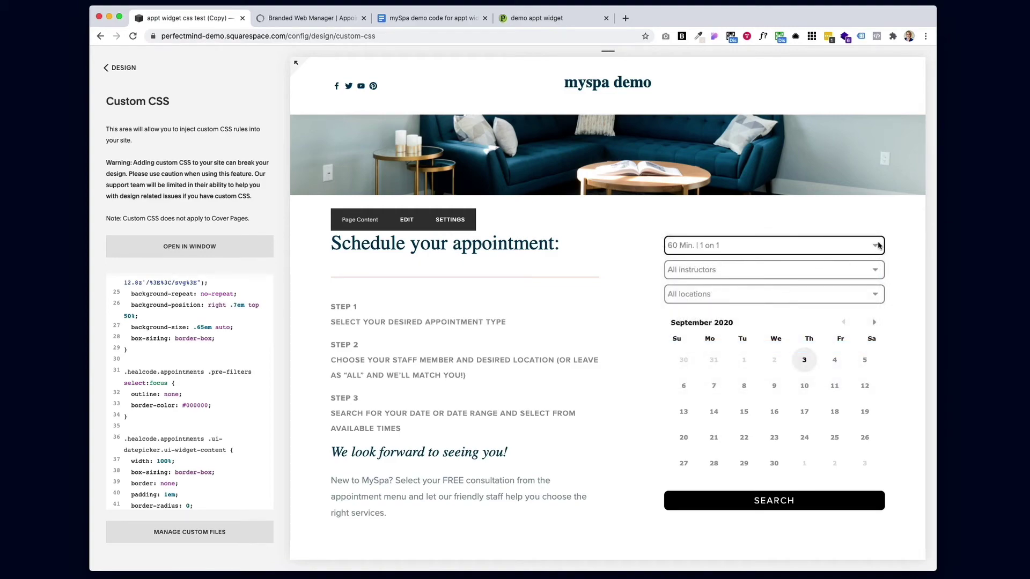
Set the border-color in the select:focus rule to #003d5c and select the new colour value
{"action": "double_click", "coordinate": [208, 405]}
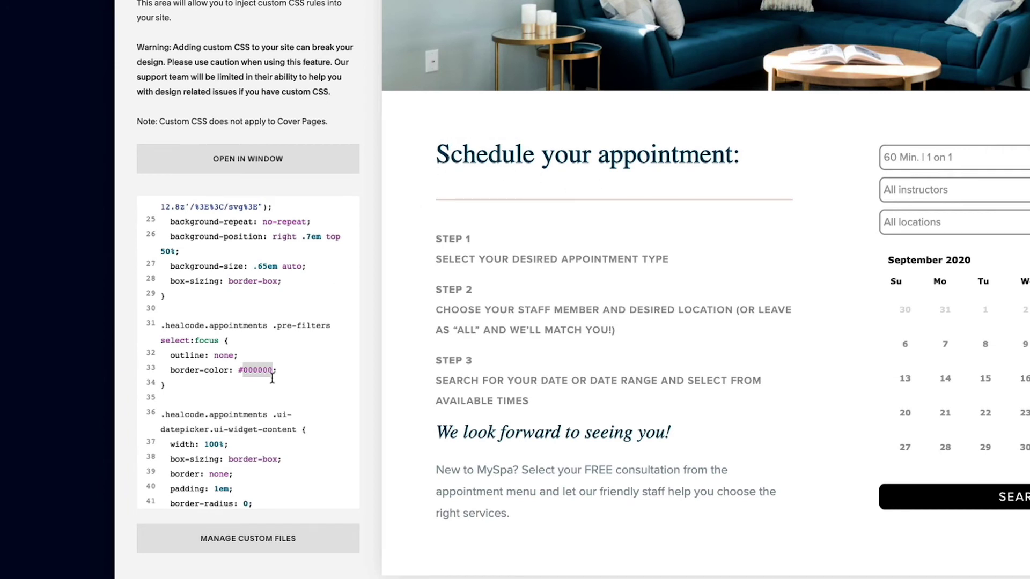
{"action": "type", "text": "003d5c"}
{"action": "left_click_drag", "start_coordinate": [273, 370], "coordinate": [238, 372]}
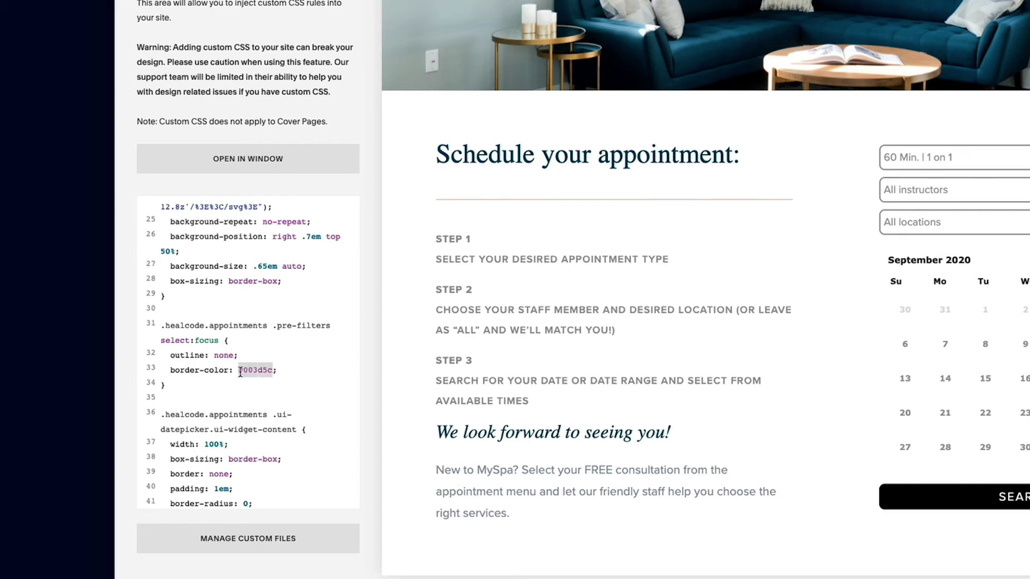